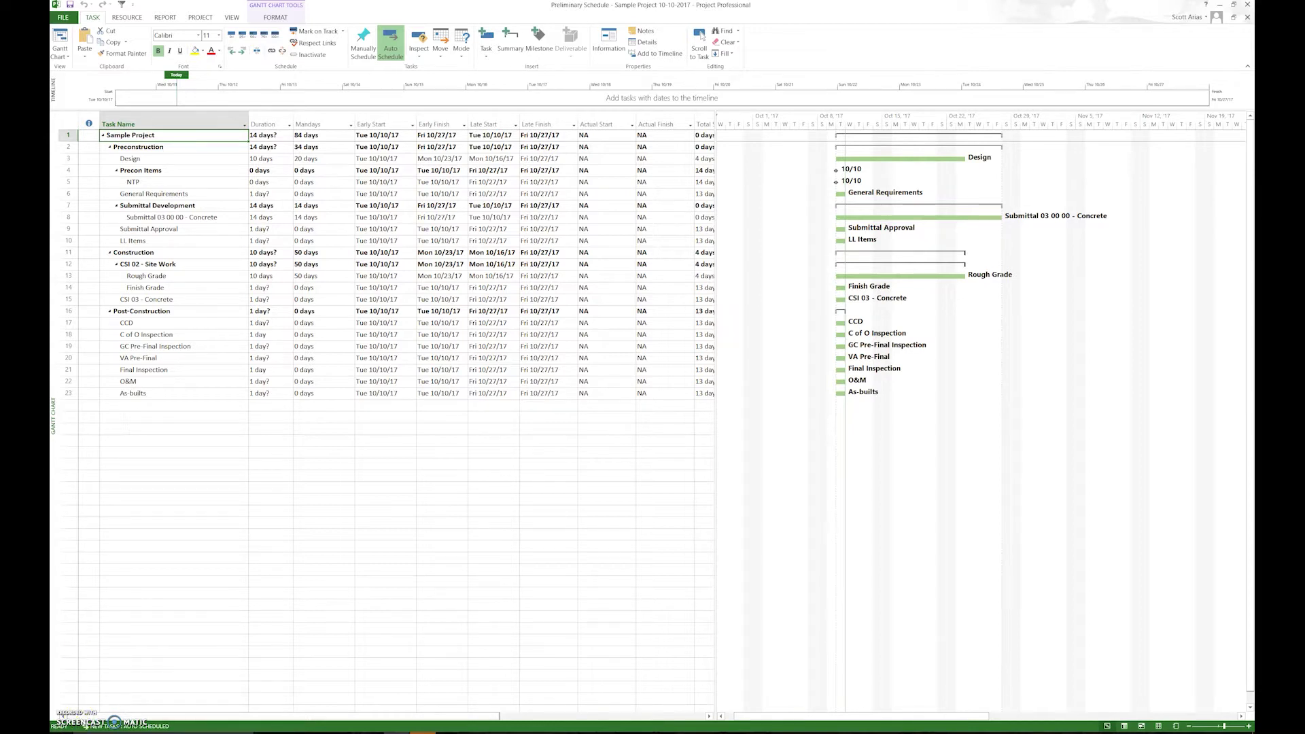
- Insert a Predecessors column before the Duration column in the task table
left_click(145, 158)
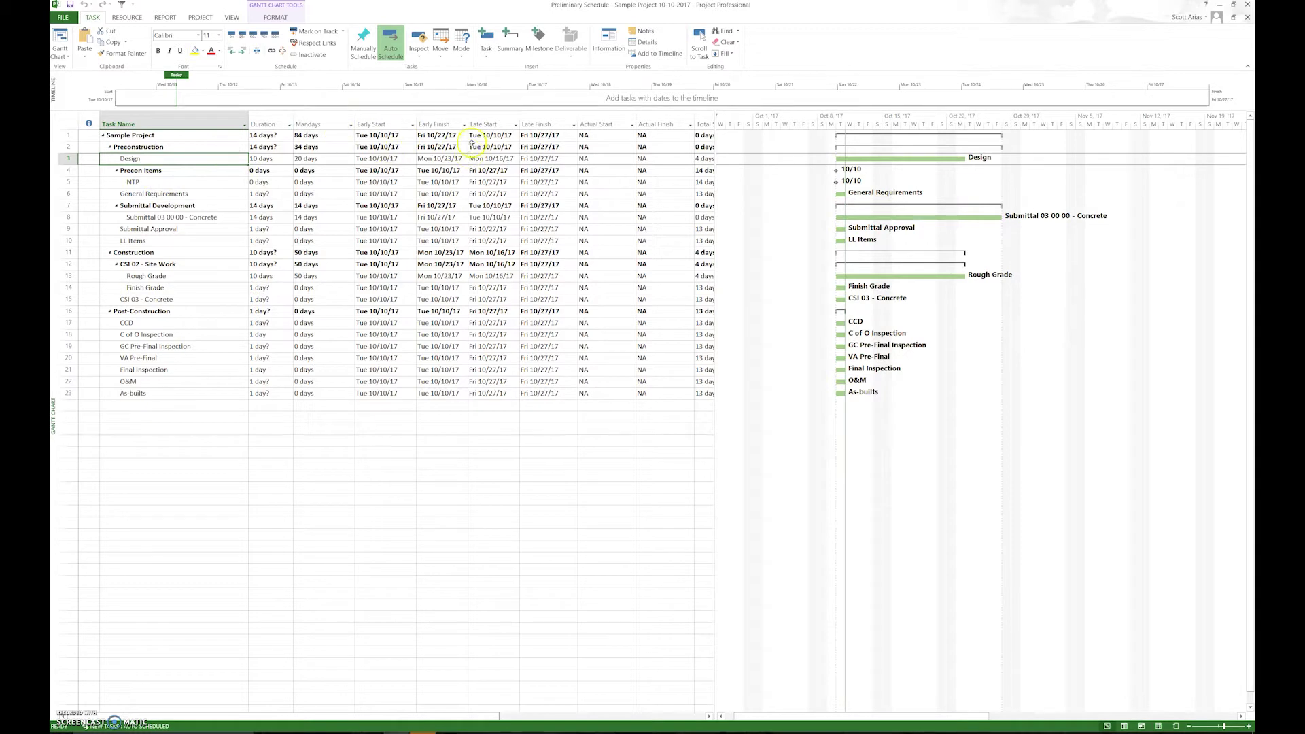
left_click(264, 123)
right_click(264, 123)
left_click(292, 193)
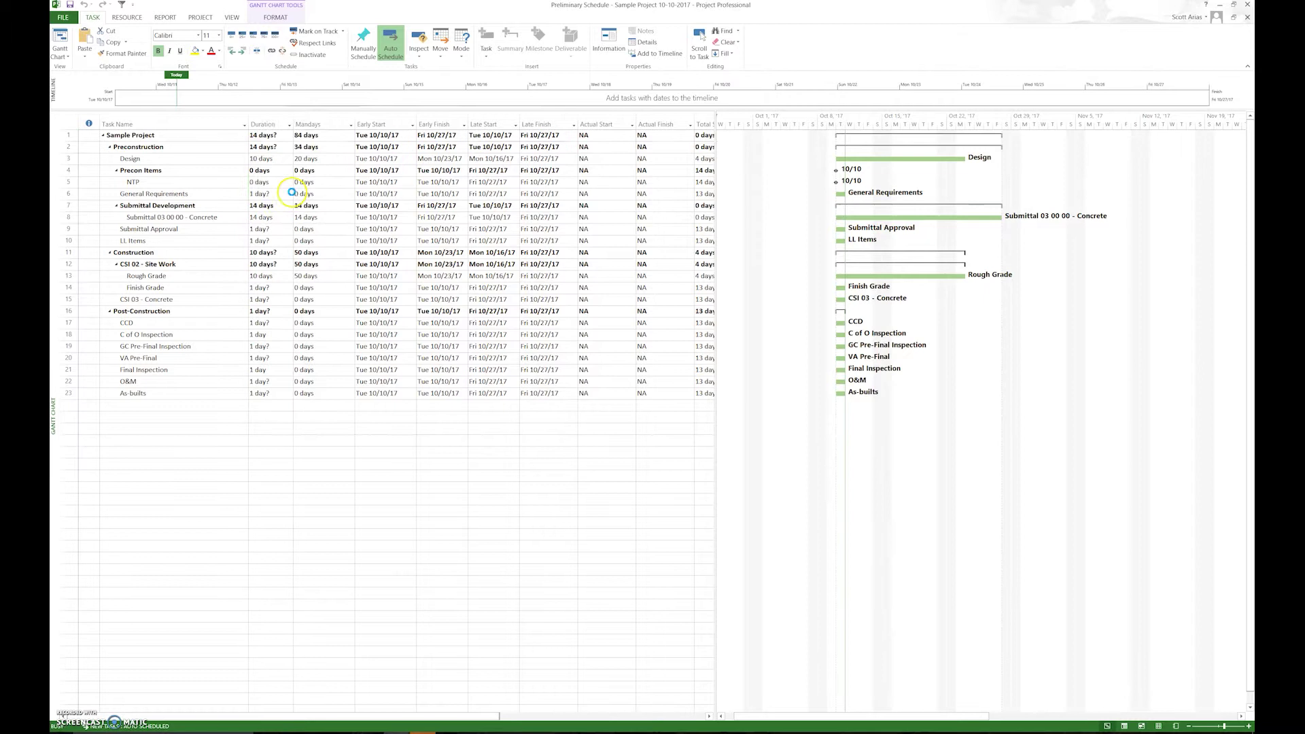
type("predecessors")
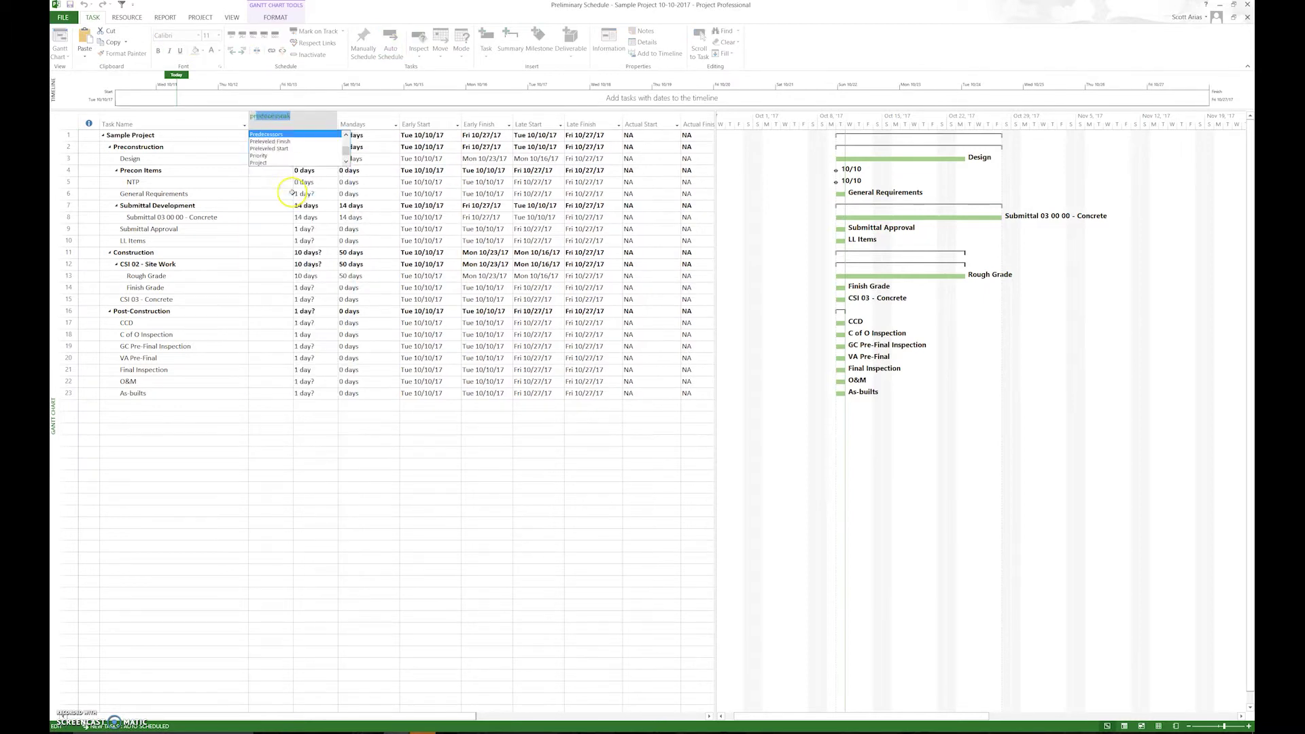
key("Return")
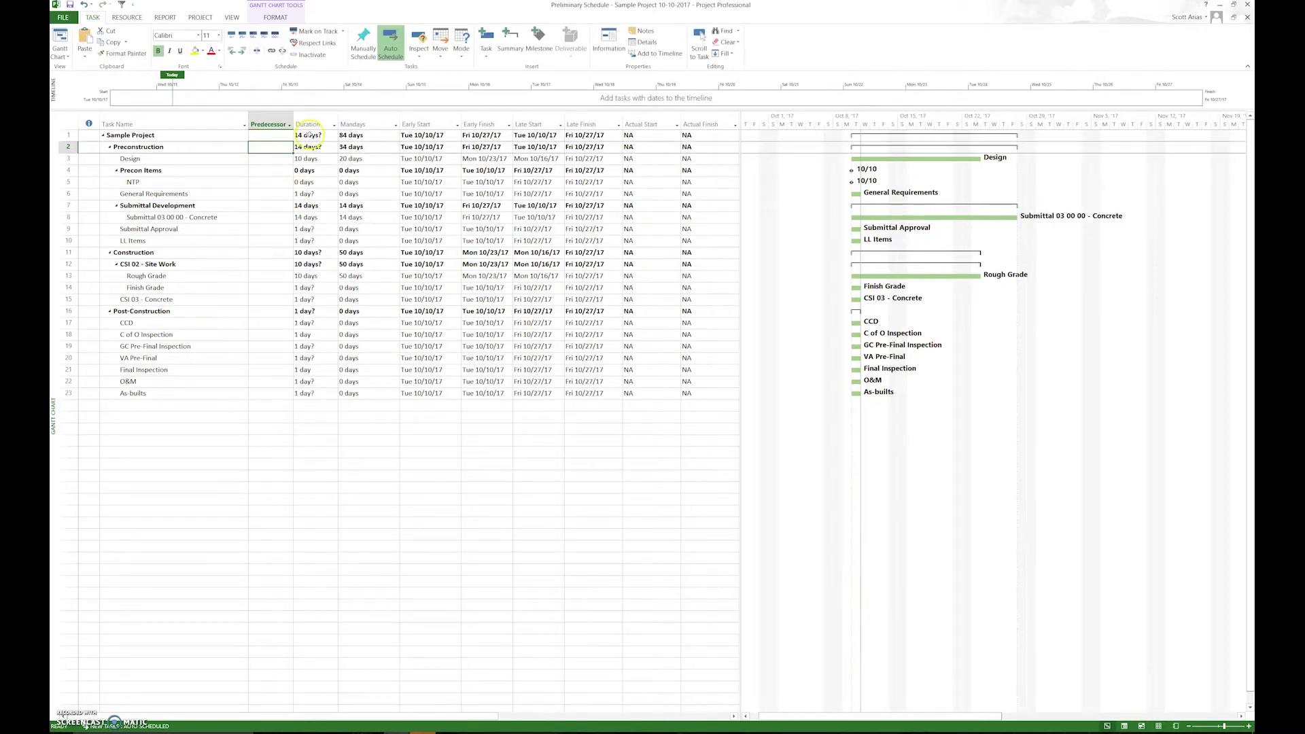
- Insert a Successors column between the Predecessors and Duration columns
right_click(304, 114)
left_click(345, 186)
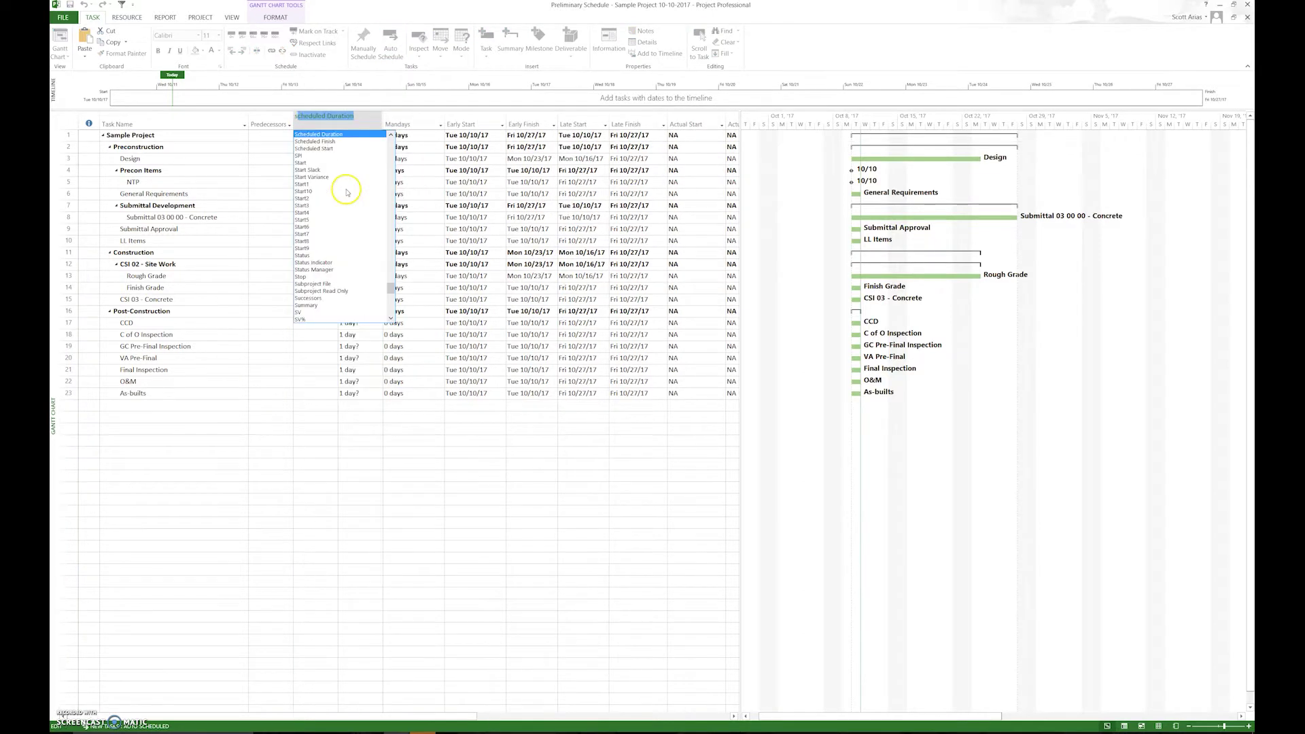
left_click(311, 148)
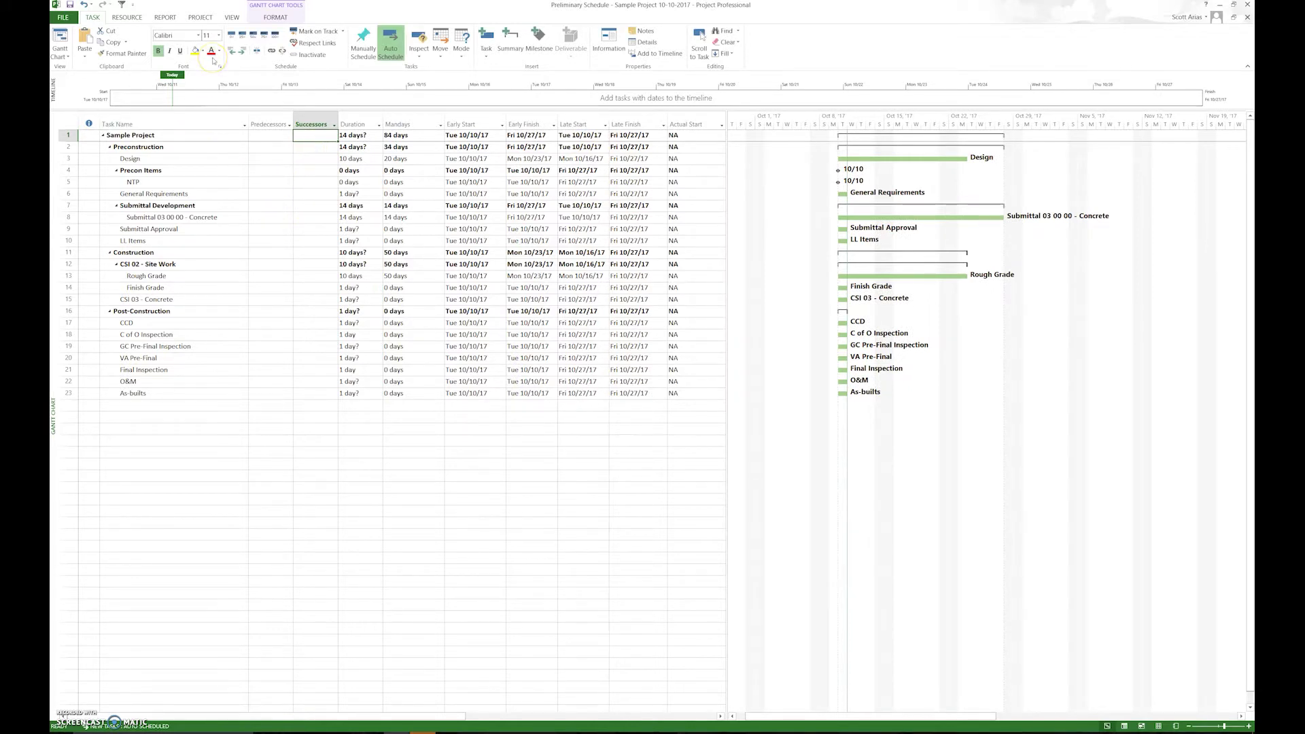
- Apply the Task Entry view to show the task form beneath the Gantt chart
left_click(232, 15)
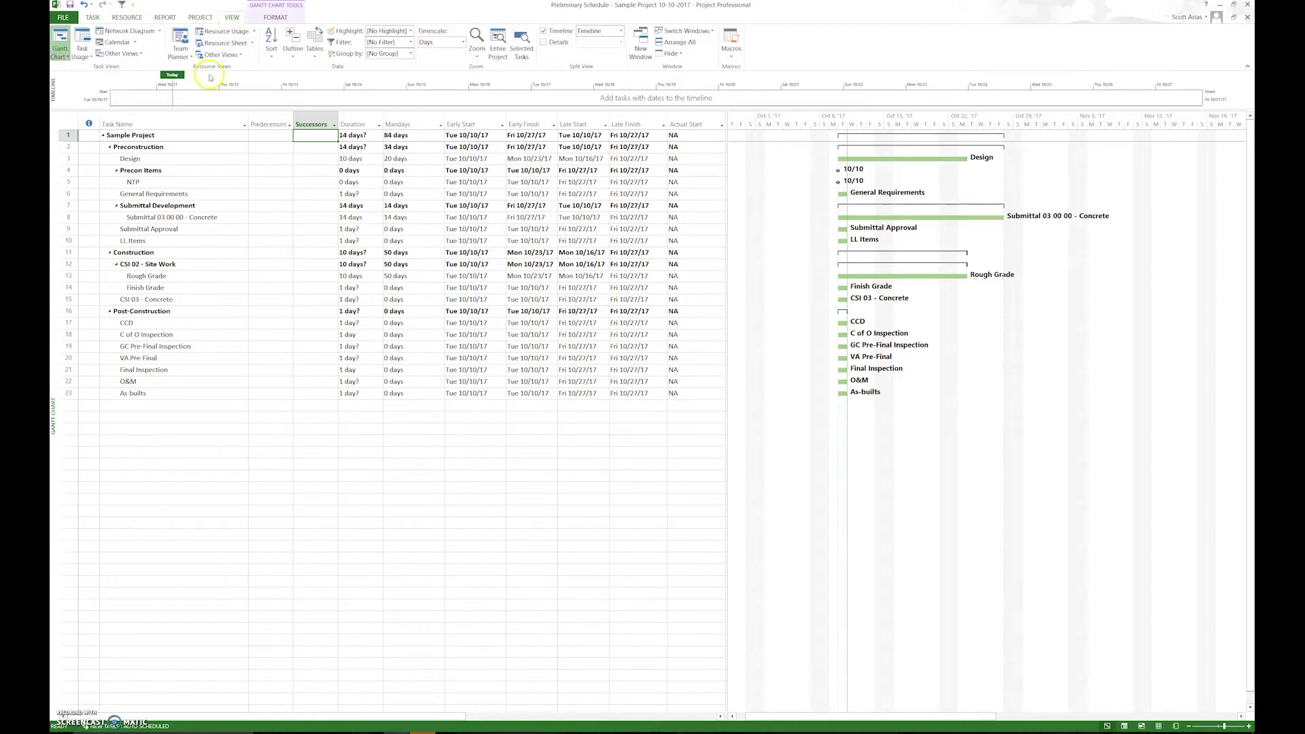
left_click(134, 54)
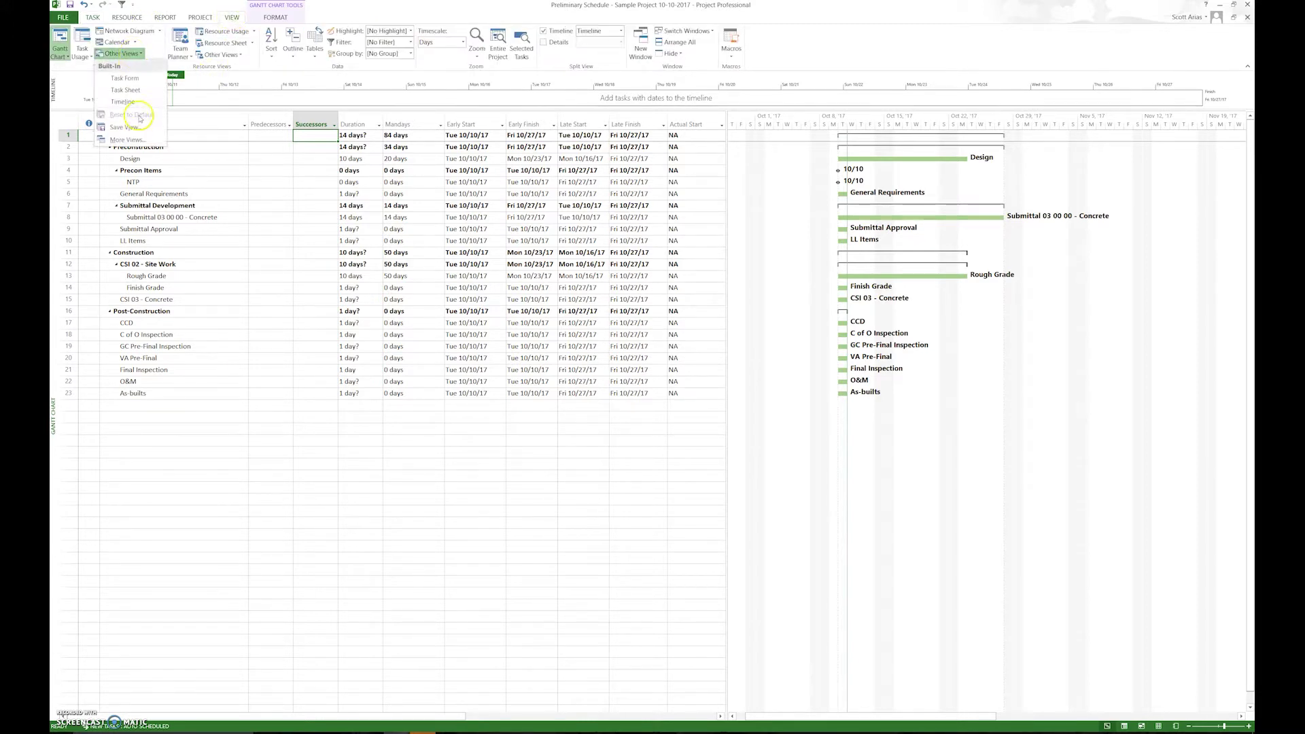
left_click(129, 140)
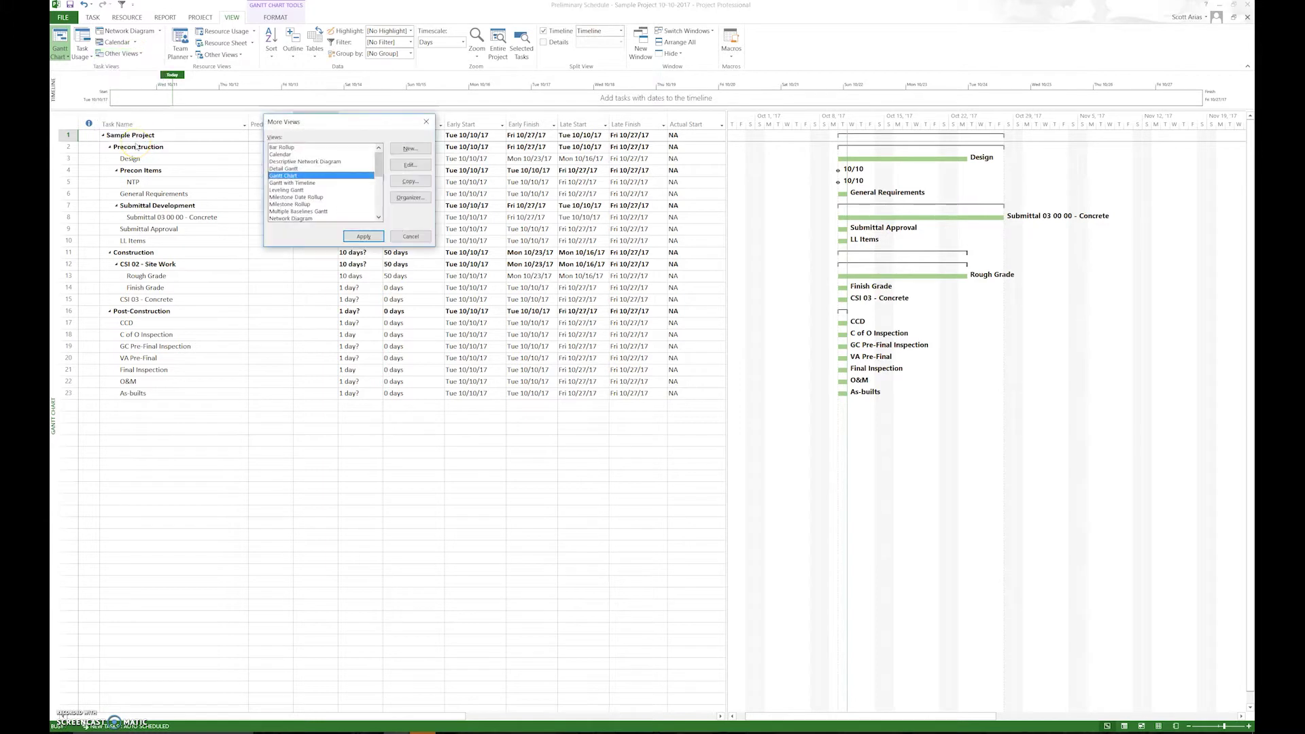
scroll(378, 212, "down", 5)
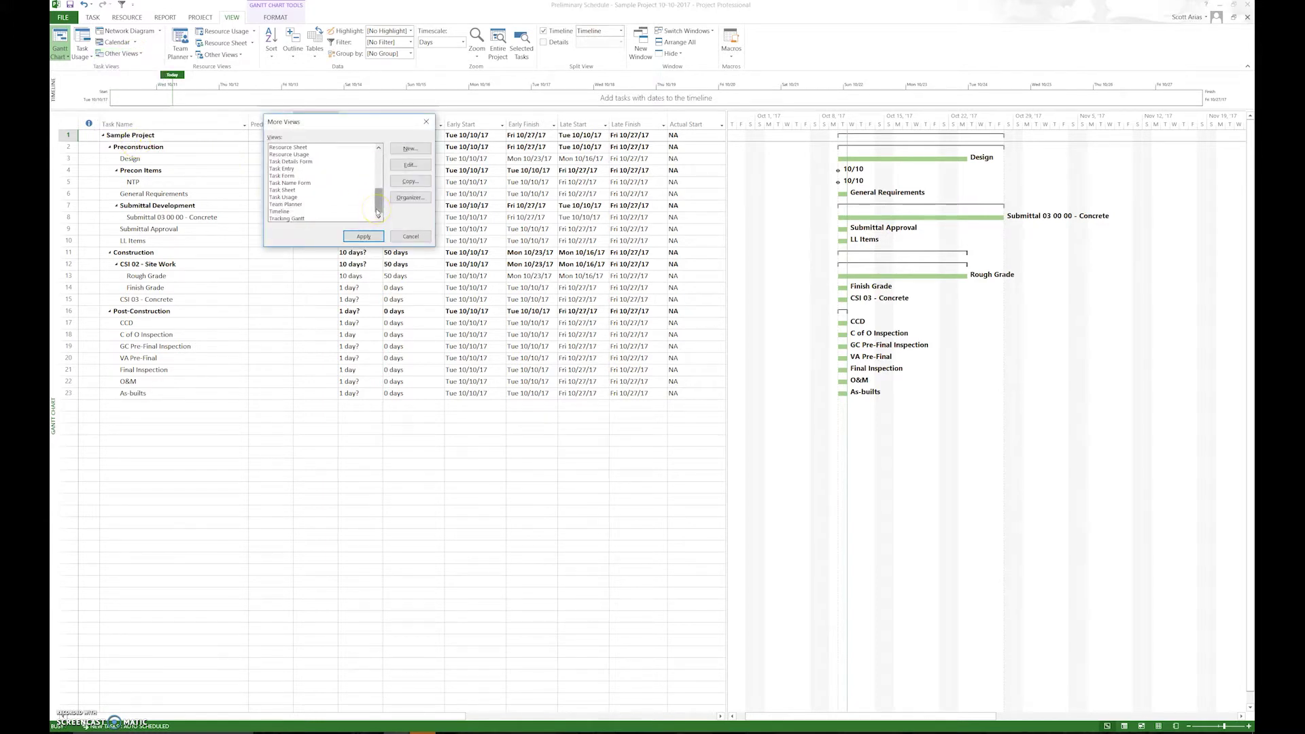
left_click(292, 170)
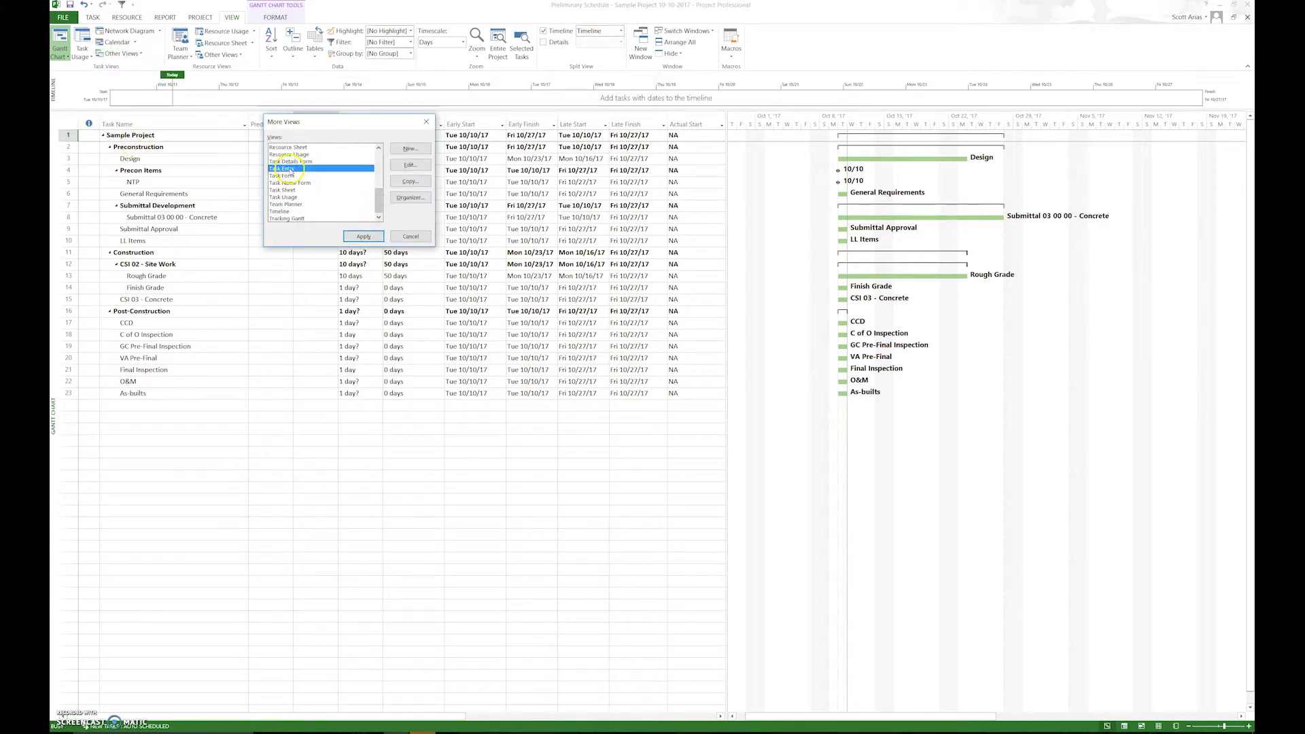
left_click(365, 238)
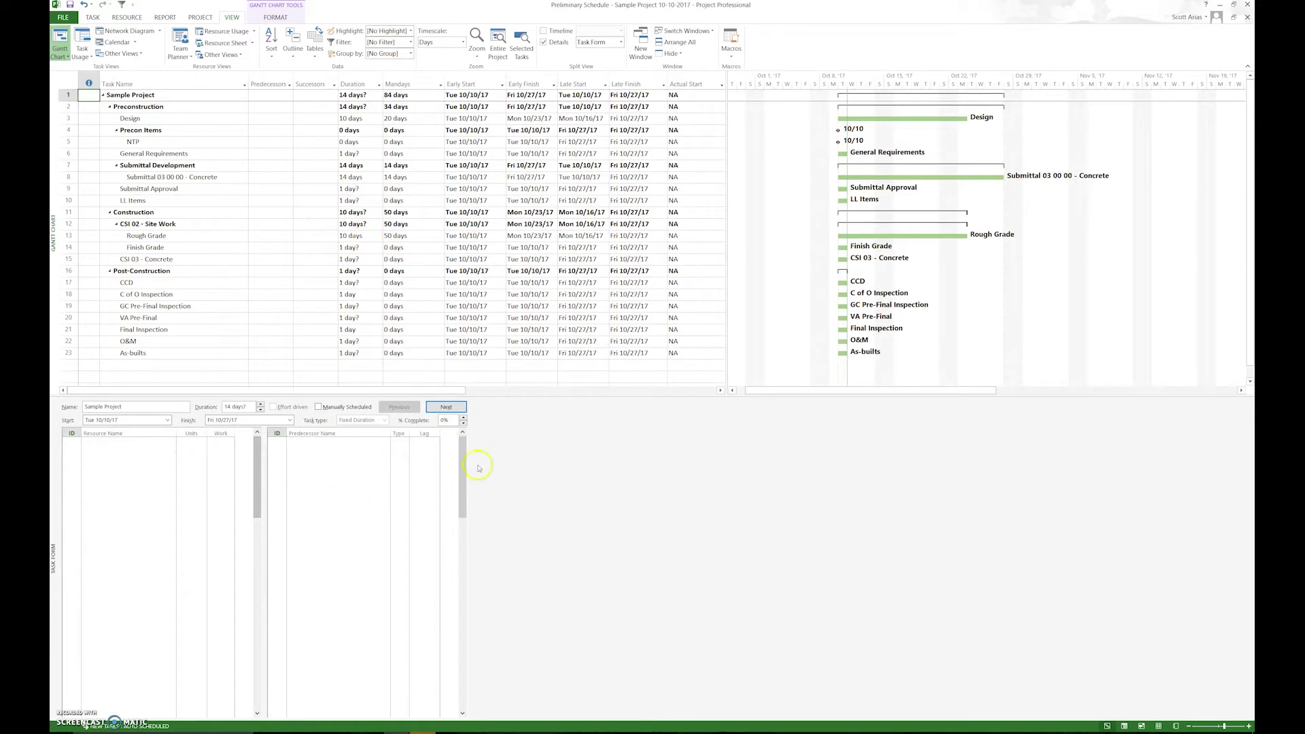
- Enlarge the Gantt pane above the task form and set the form to show Predecessors & Successors
left_click_drag(509, 395, 509, 455)
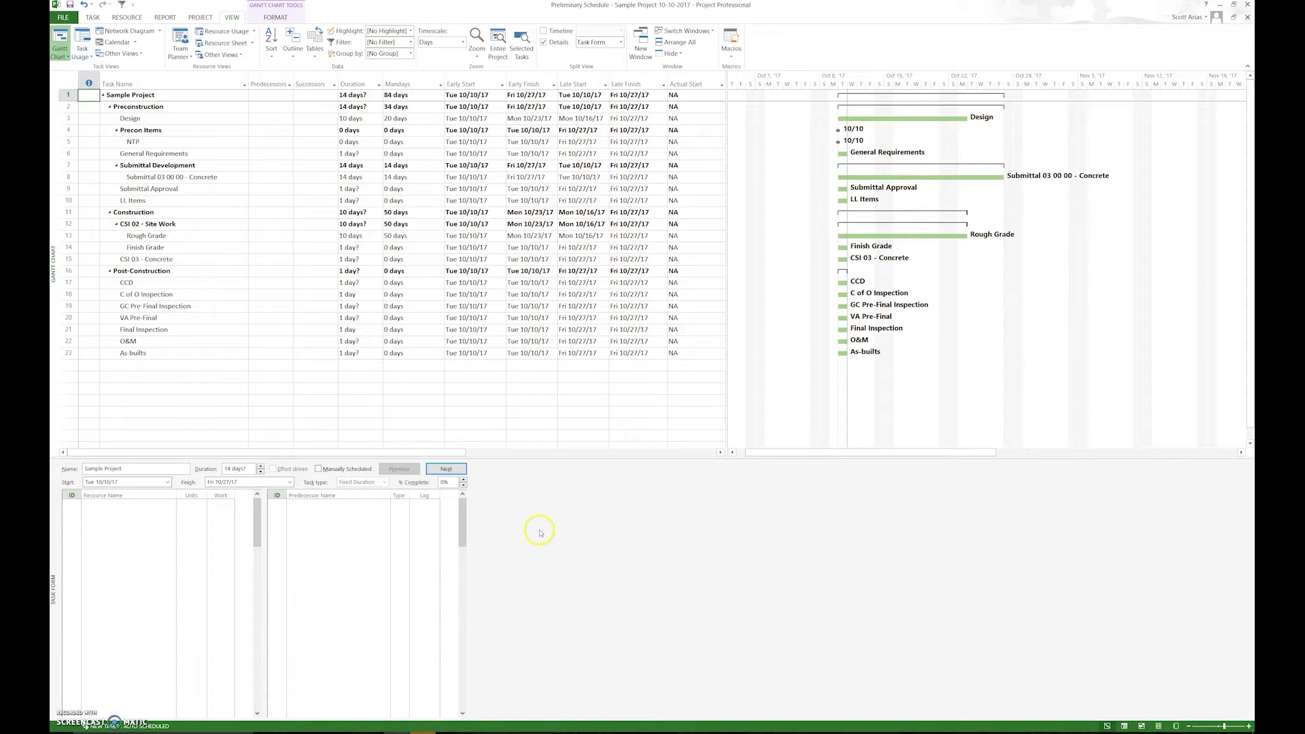
right_click(518, 501)
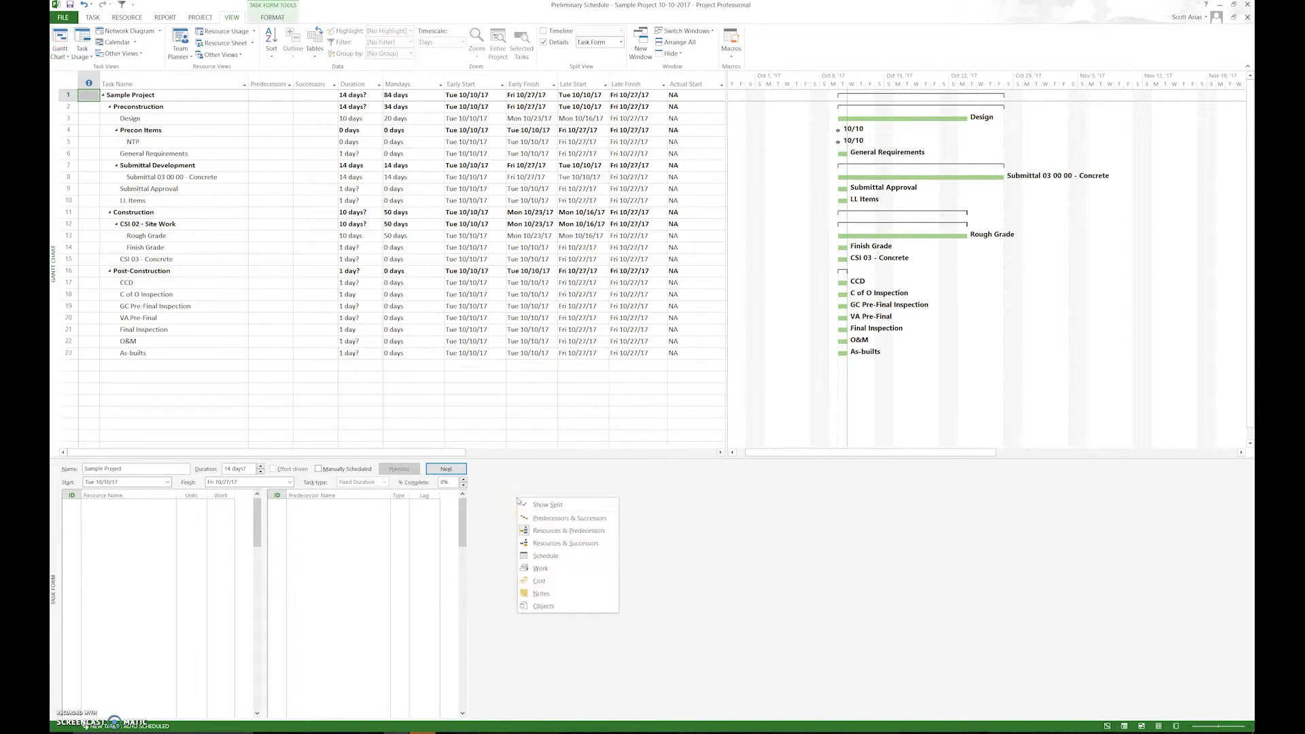
left_click(560, 519)
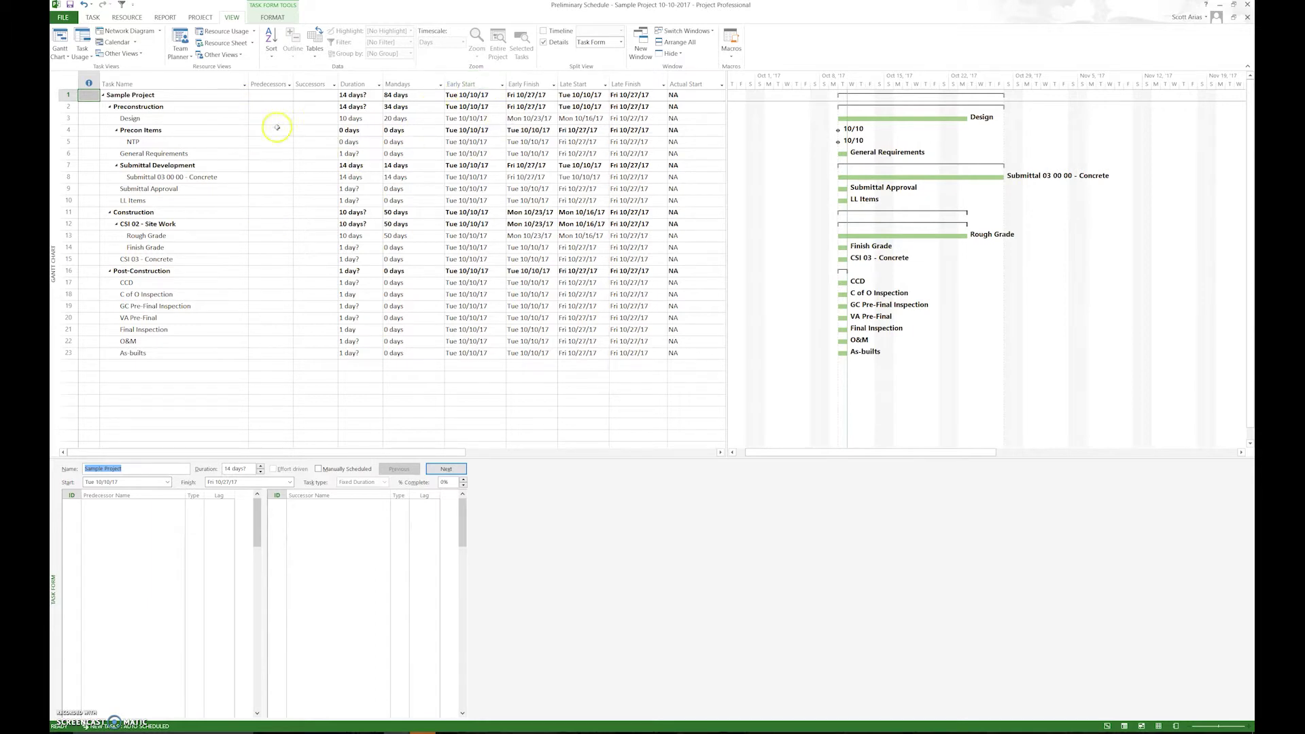
- Set the Design task's predecessor to 5 and review the links of Design and NTP in the task form
left_click(185, 122)
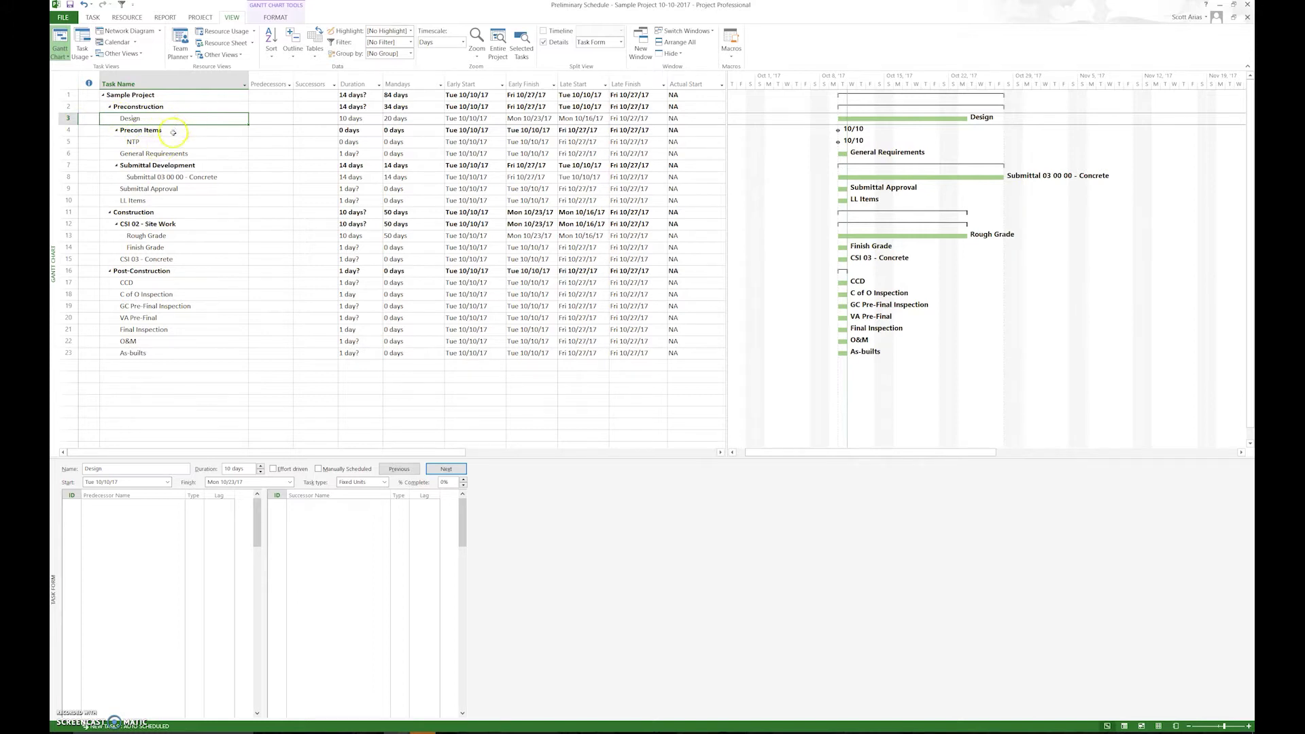
left_click(271, 119)
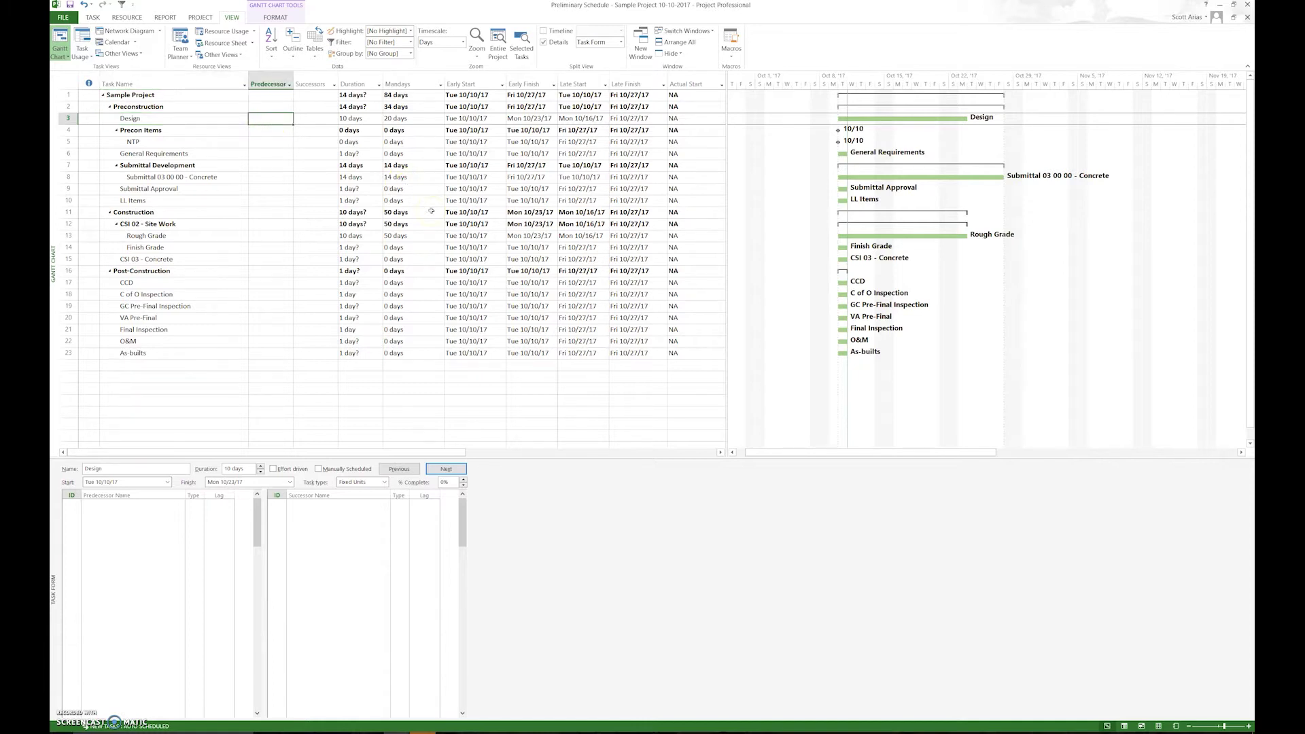
type("5")
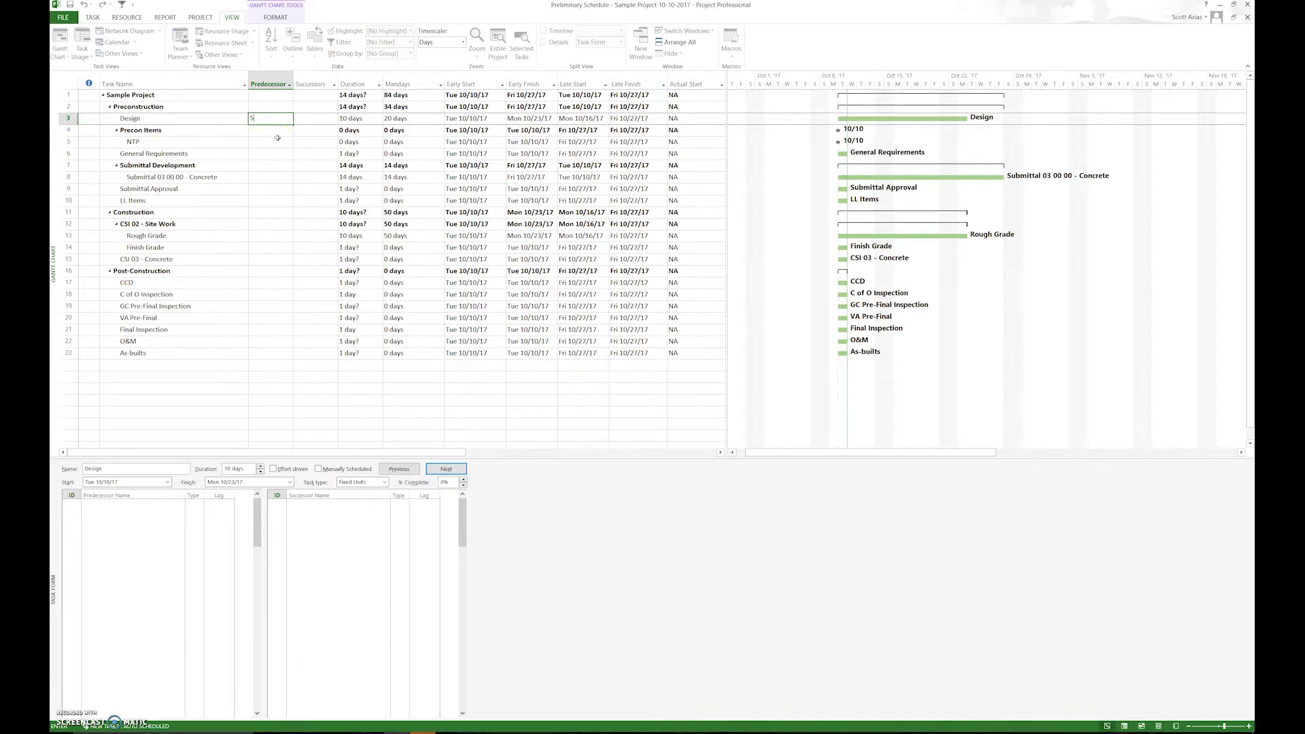
key("Return")
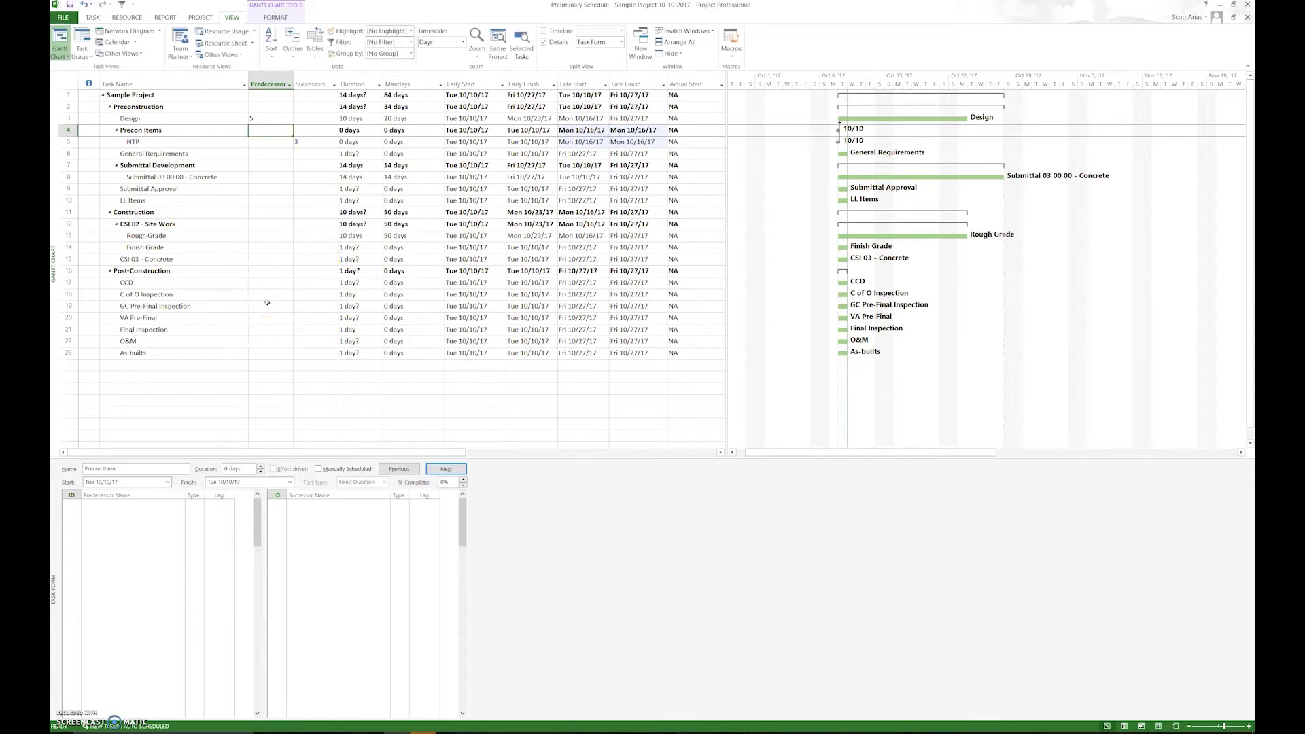
left_click(265, 119)
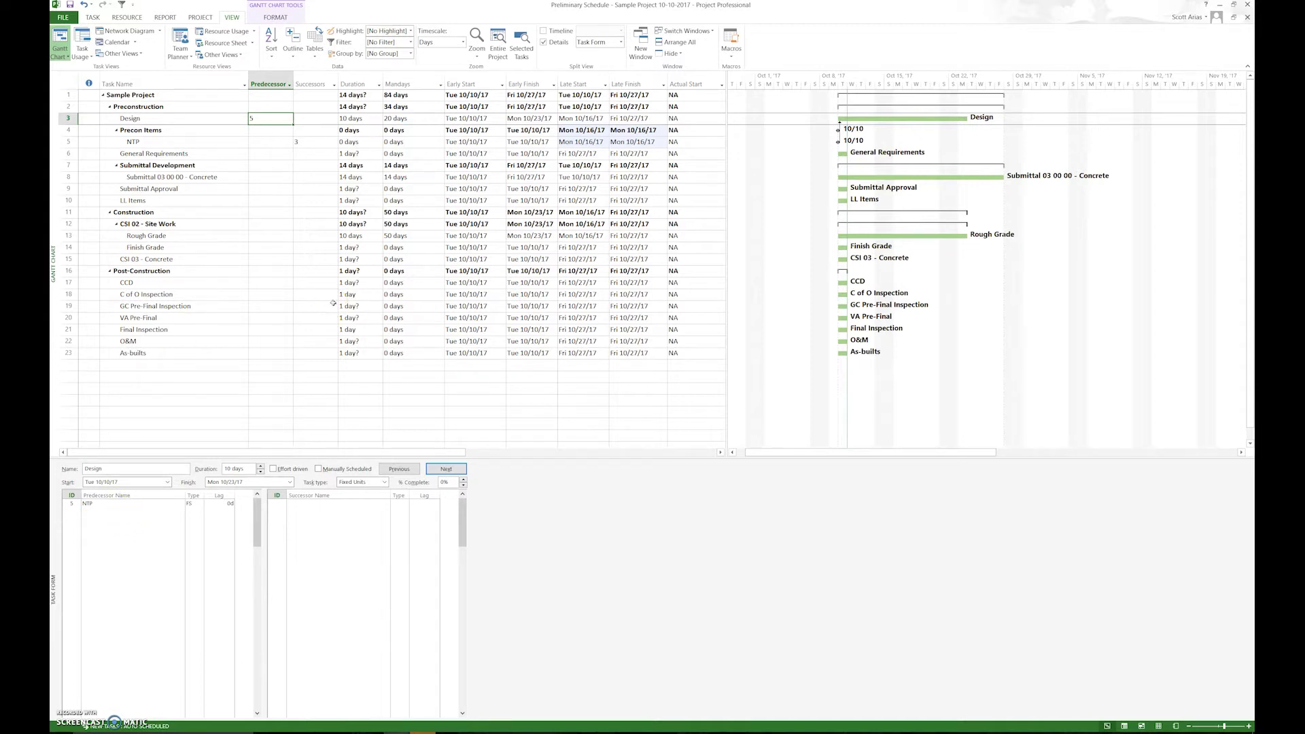
key("Down")
key("Down")
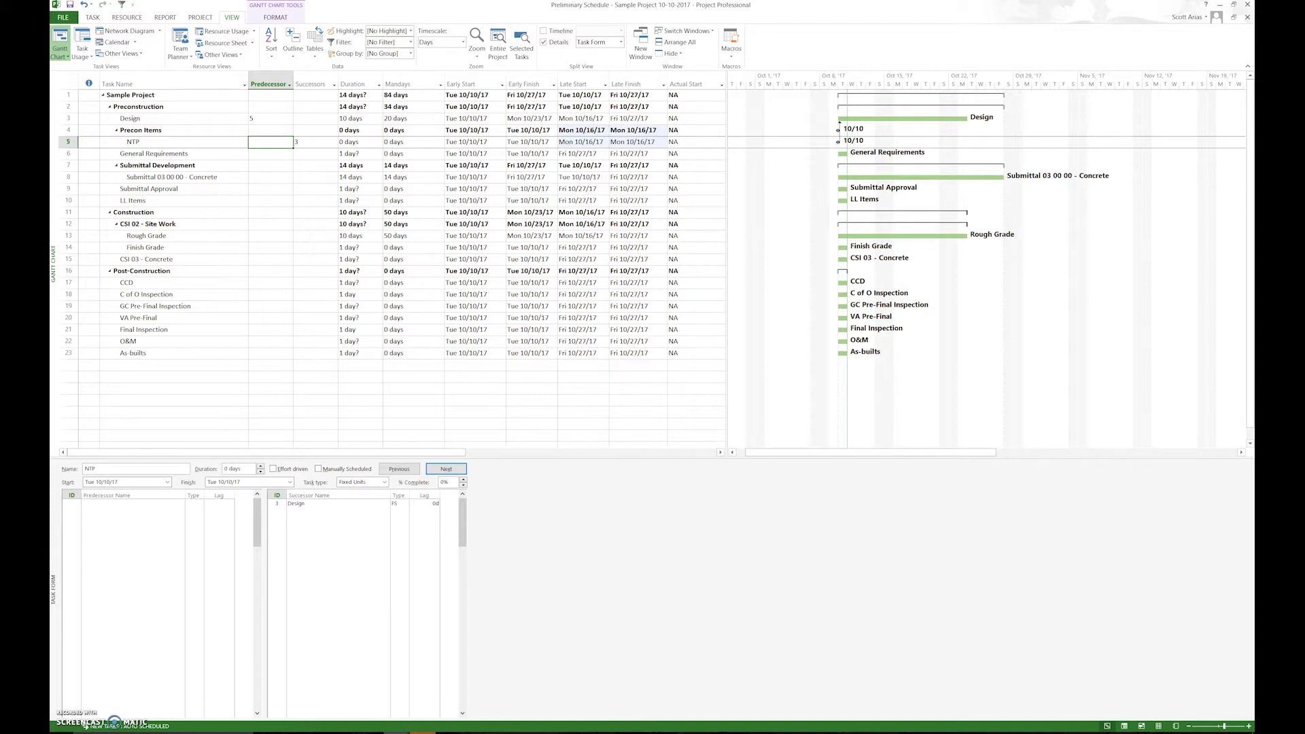
- Switch to the Mock Project Schedule Baseline file and apply the Task Entry view to it
left_click(397, 733)
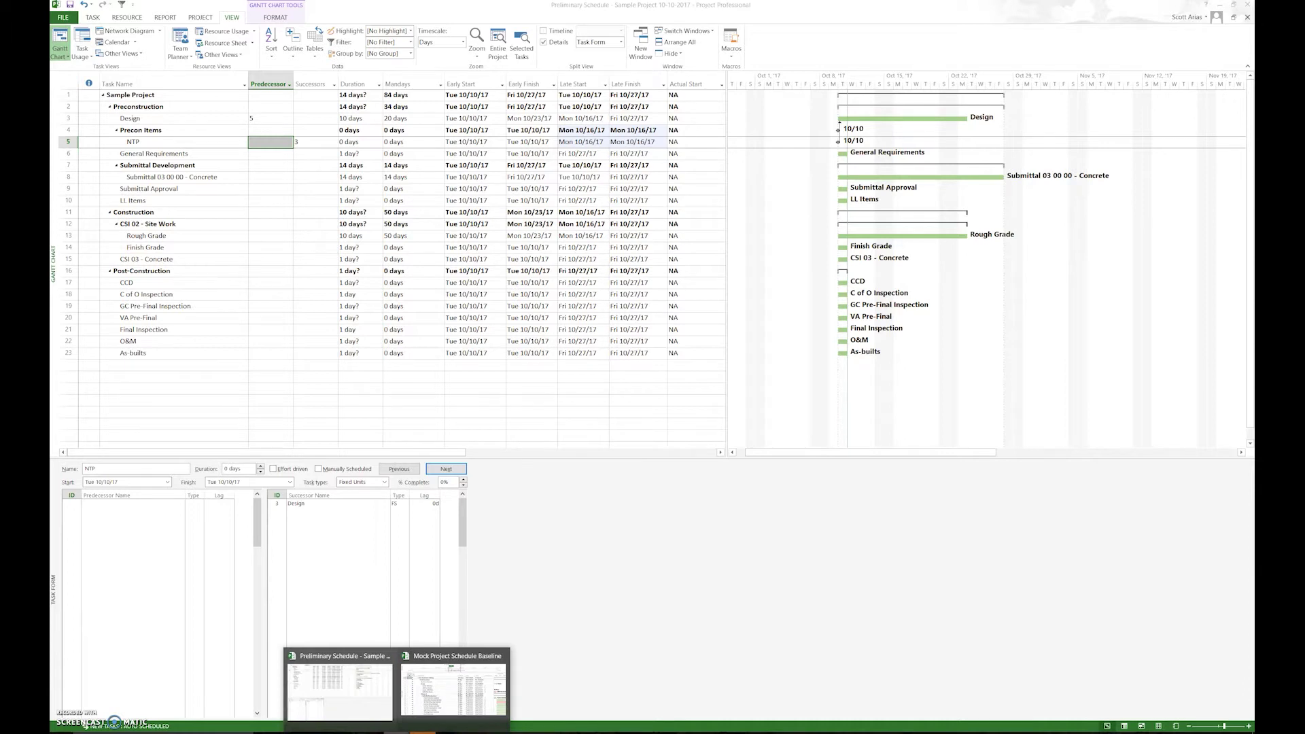
left_click(451, 687)
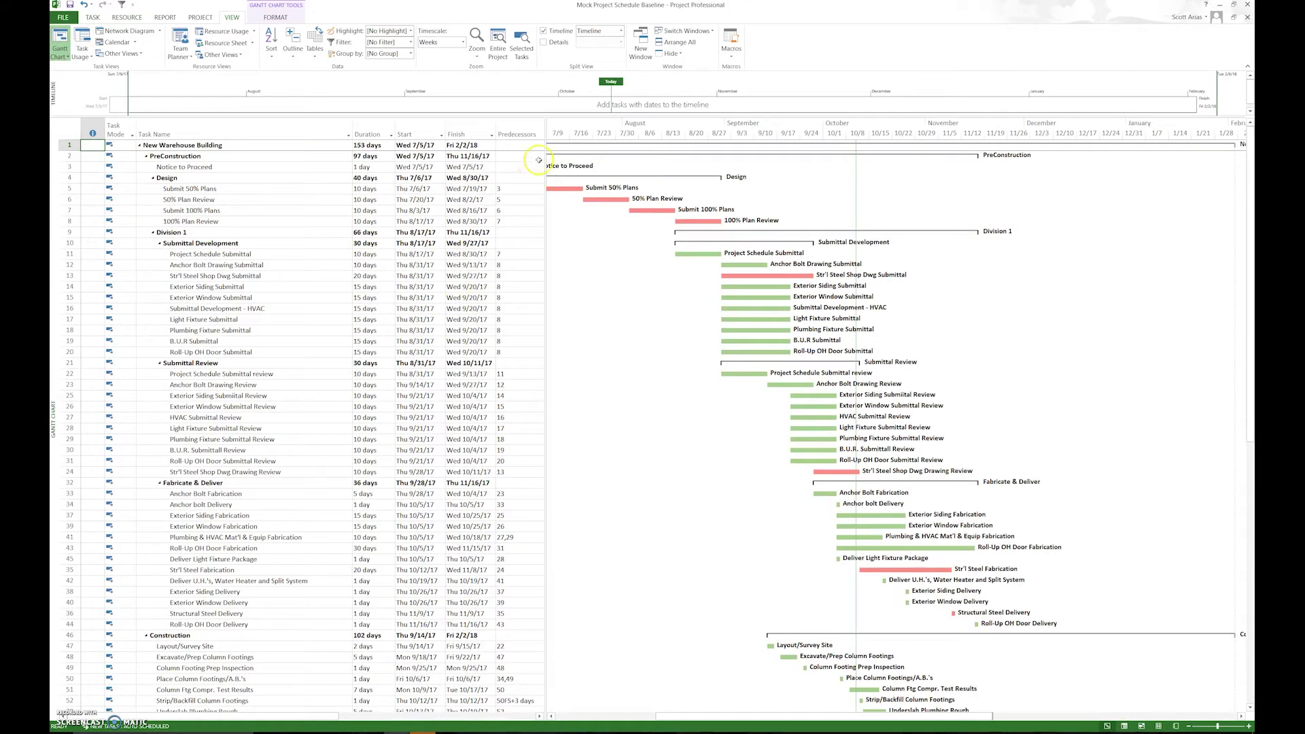
left_click(140, 55)
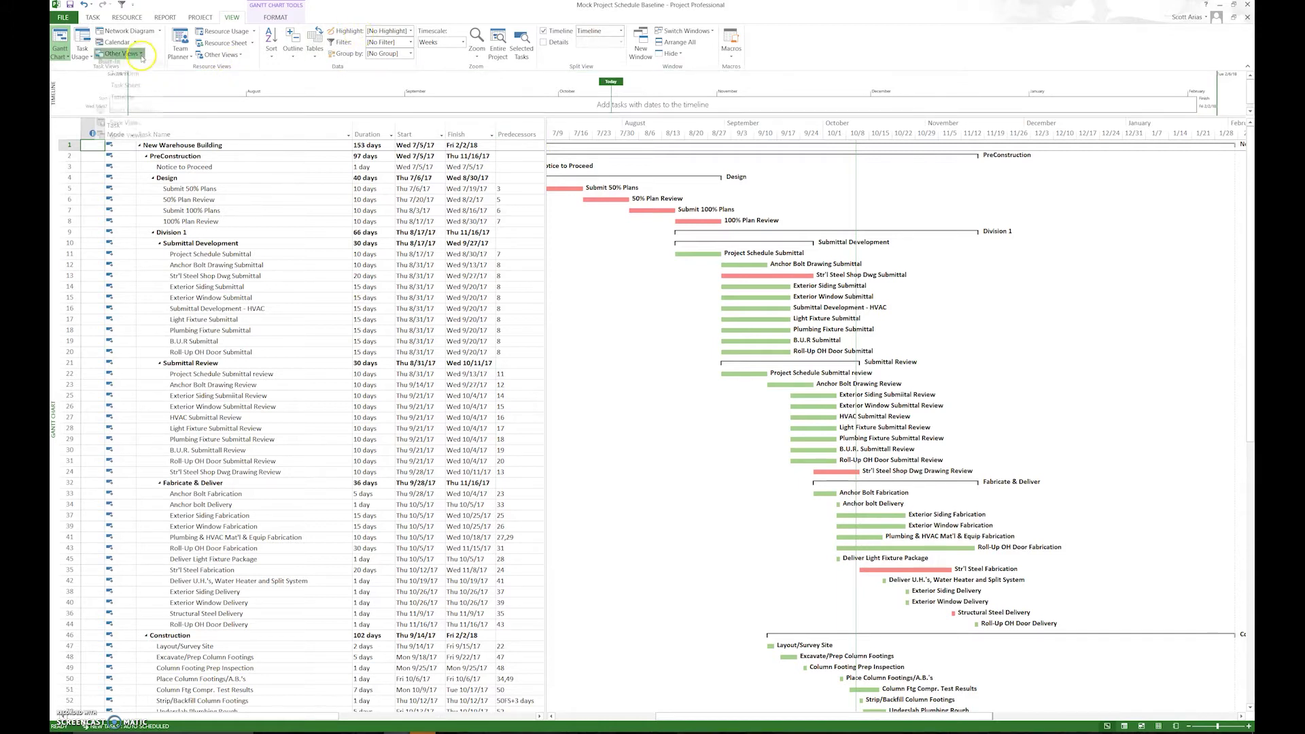
left_click(138, 139)
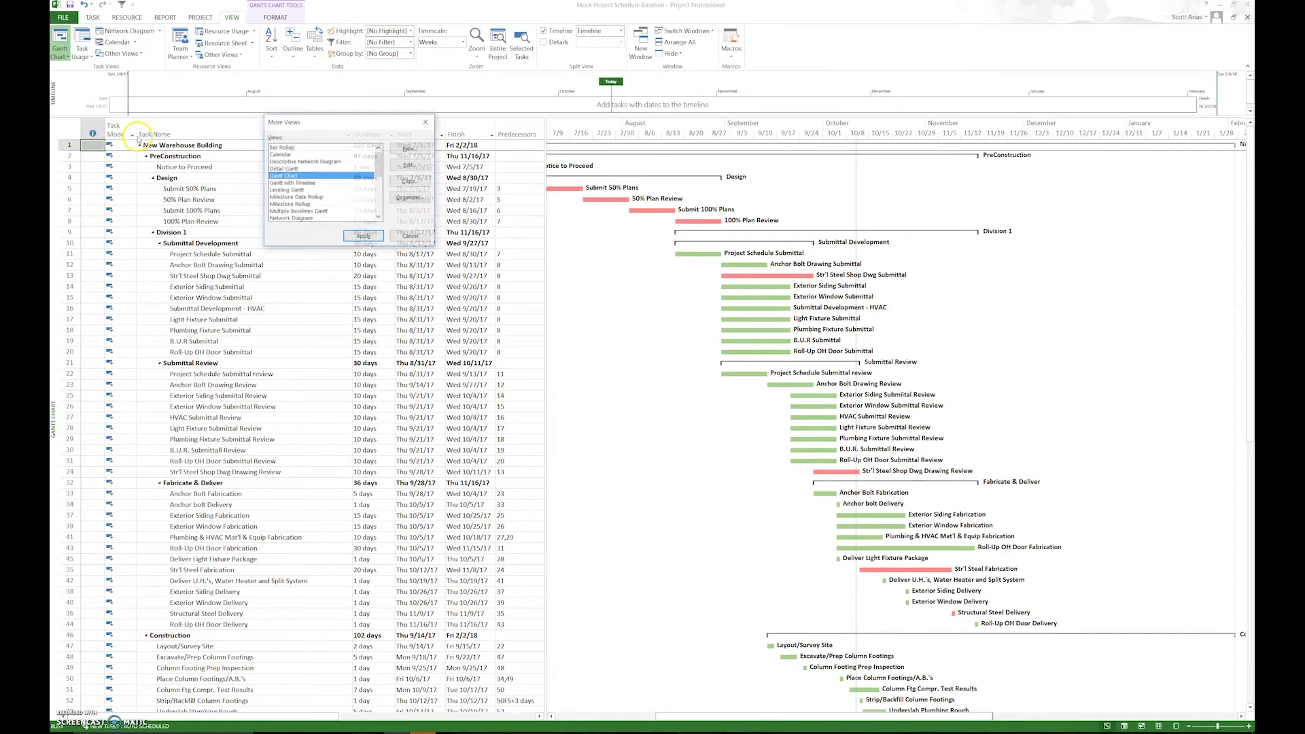
scroll(380, 213, "down", 8)
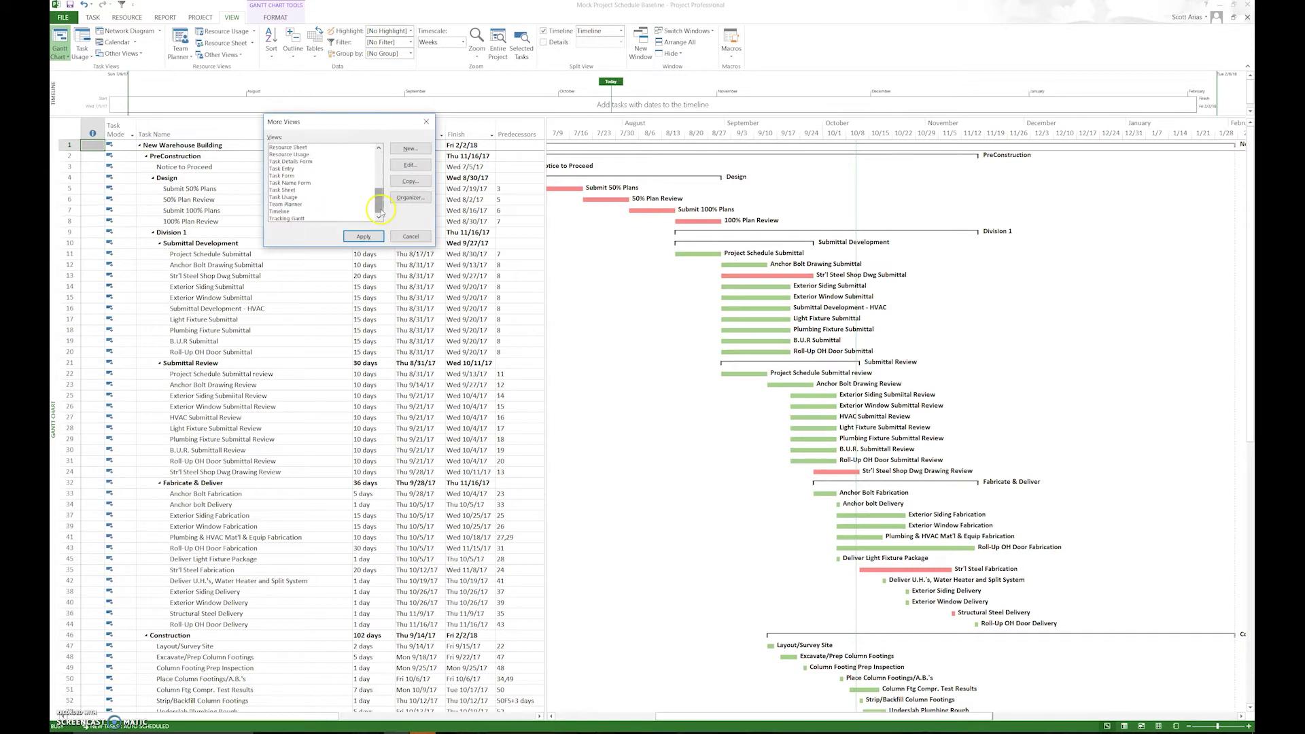
left_click(291, 169)
left_click(364, 236)
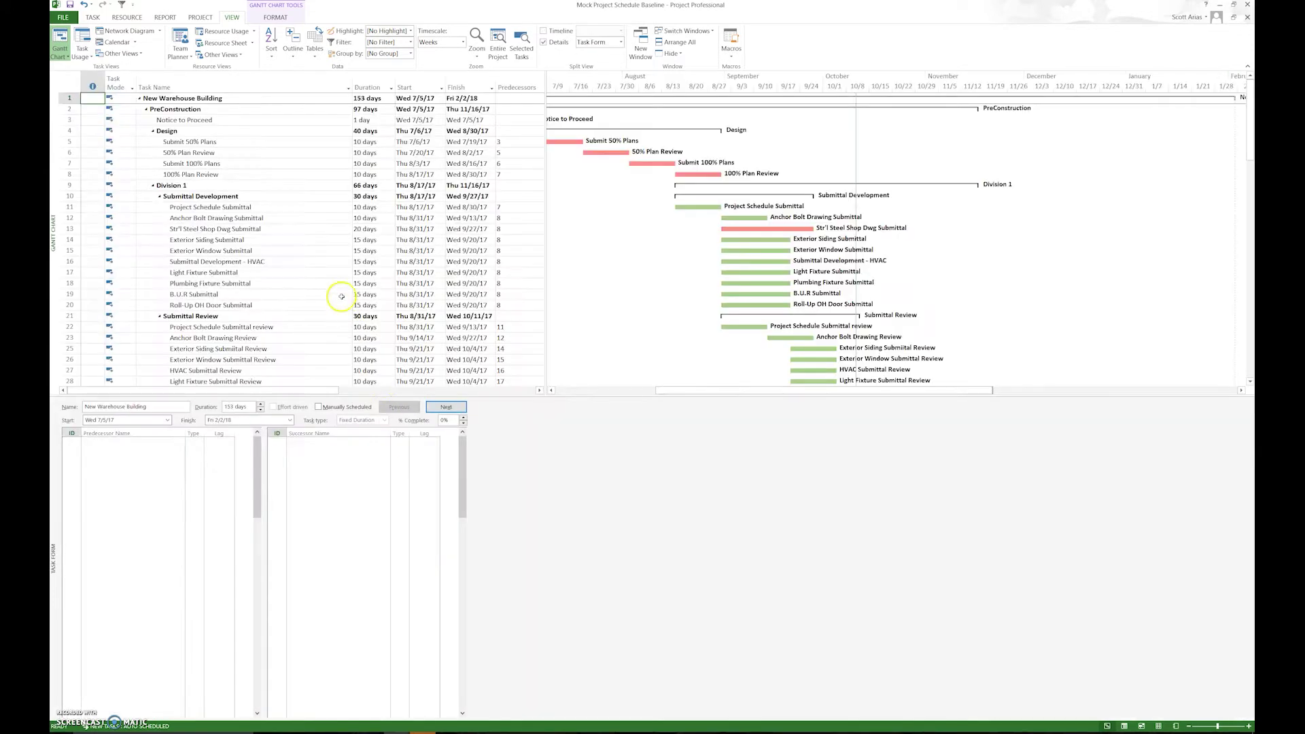
- Examine the predecessors and successors of Notice to Proceed and the tasks from Submit 50% Plans to Submit 100% Plans
left_click(246, 121)
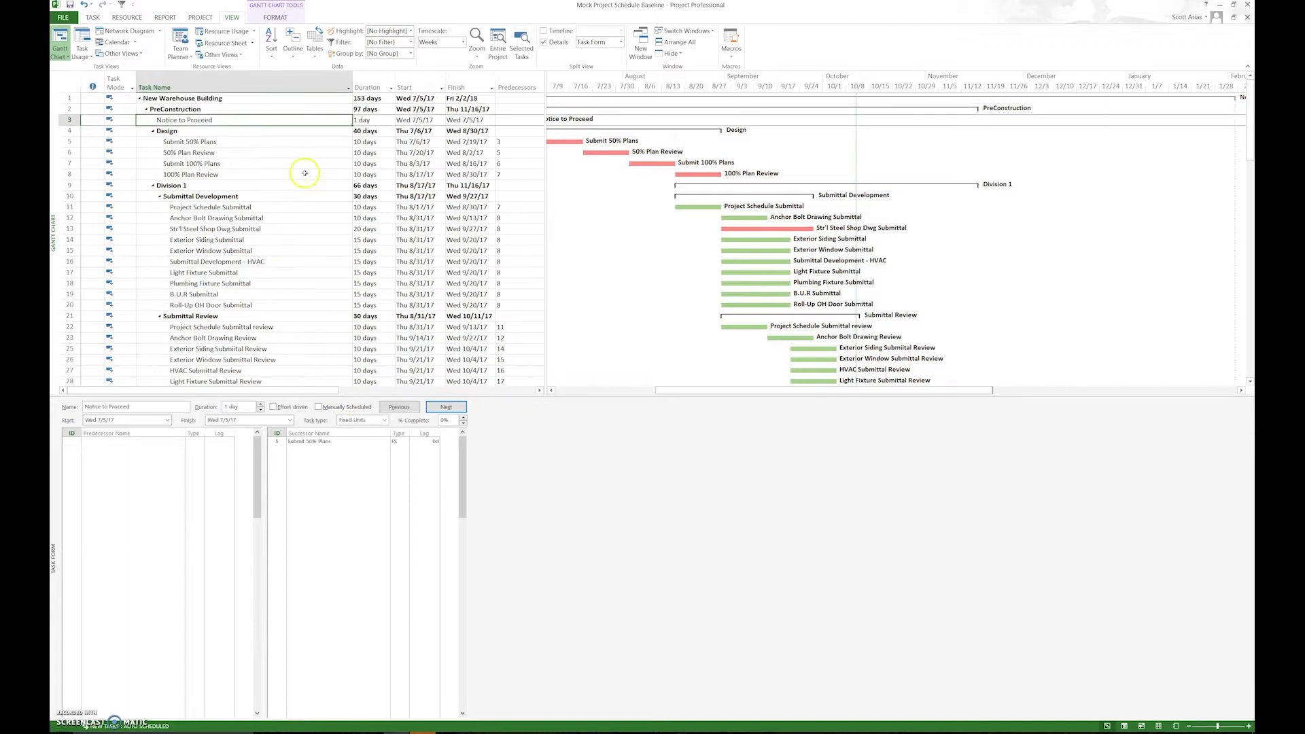
left_click(252, 141)
key("Down")
key("Down")
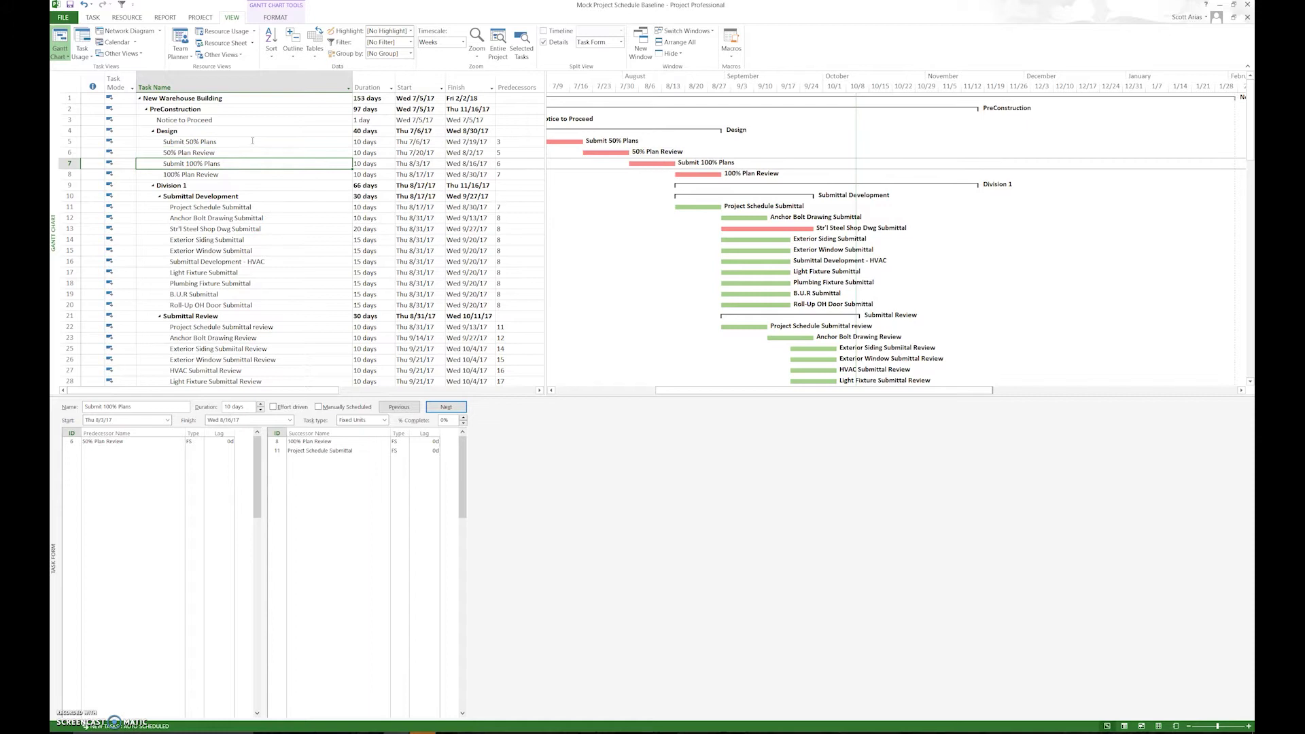
left_click(316, 161)
- Enlarge the Gantt pane above the task form and examine the links of Notice to Proceed and C of O Inspection
left_click_drag(524, 394, 537, 563)
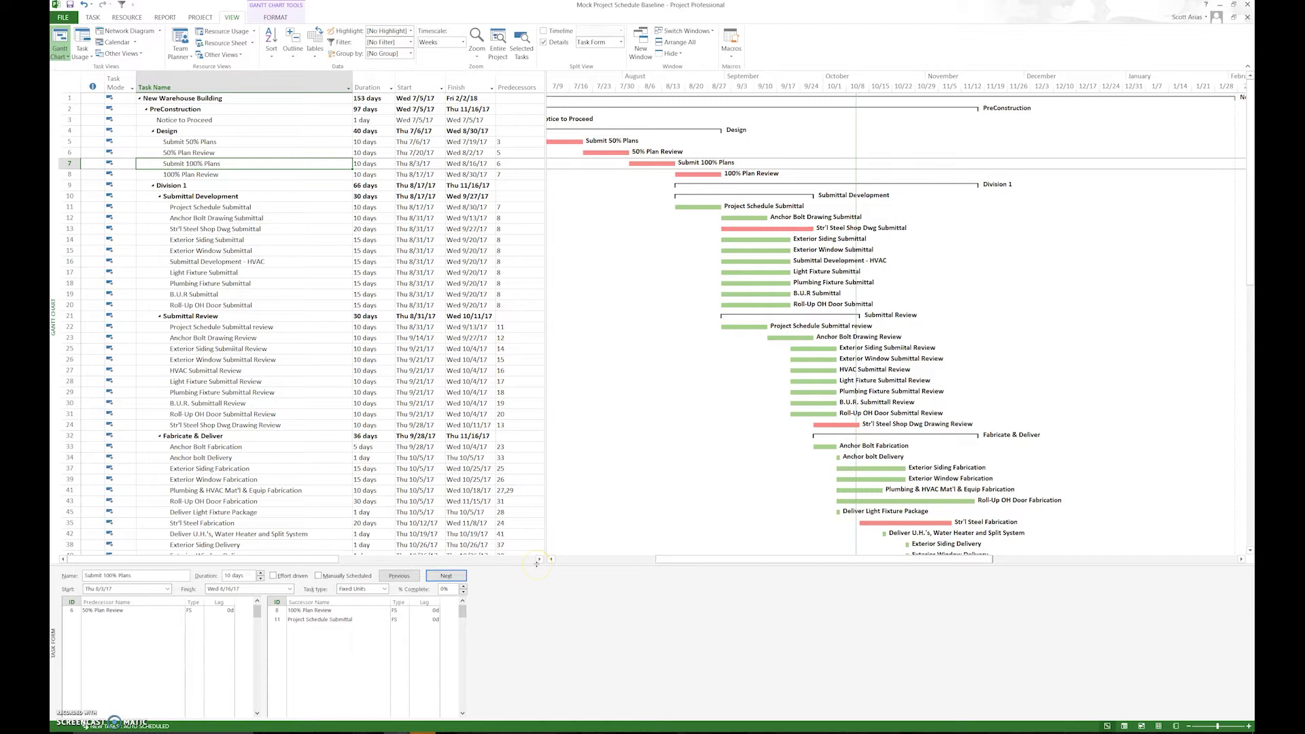
left_click(226, 121)
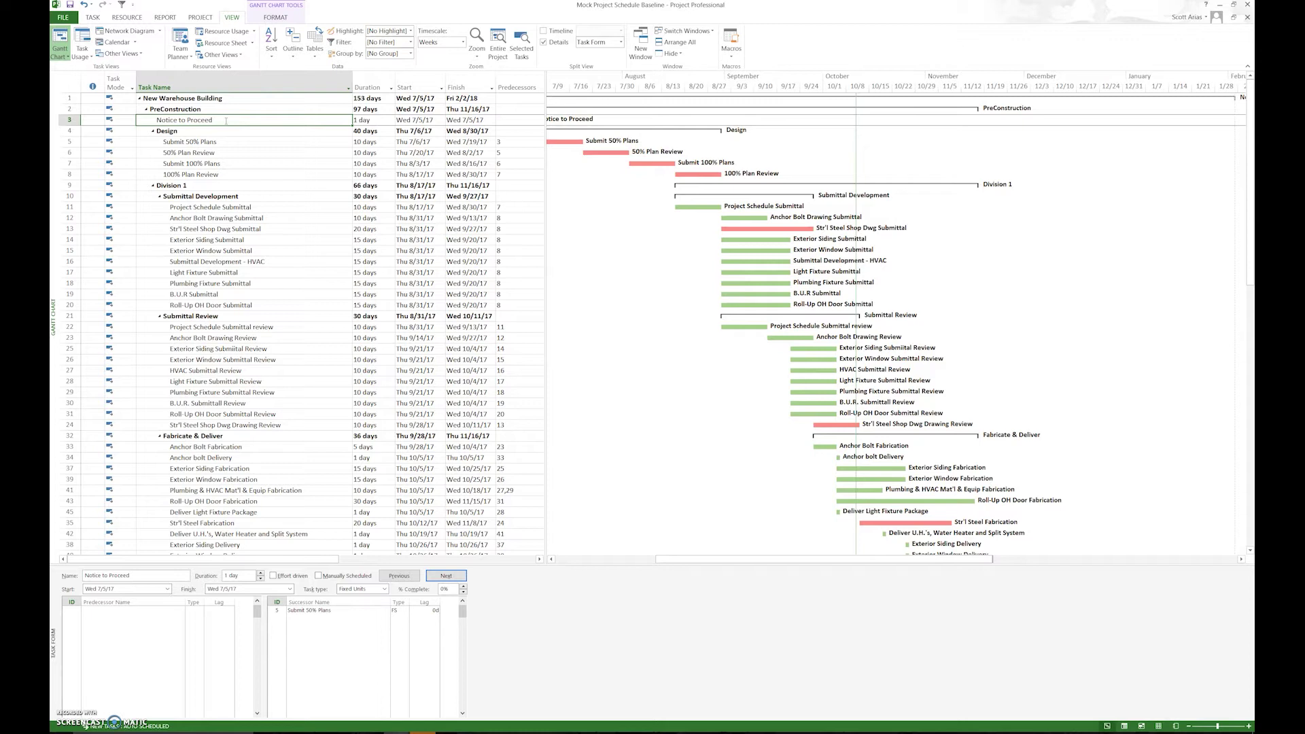
left_click(553, 559)
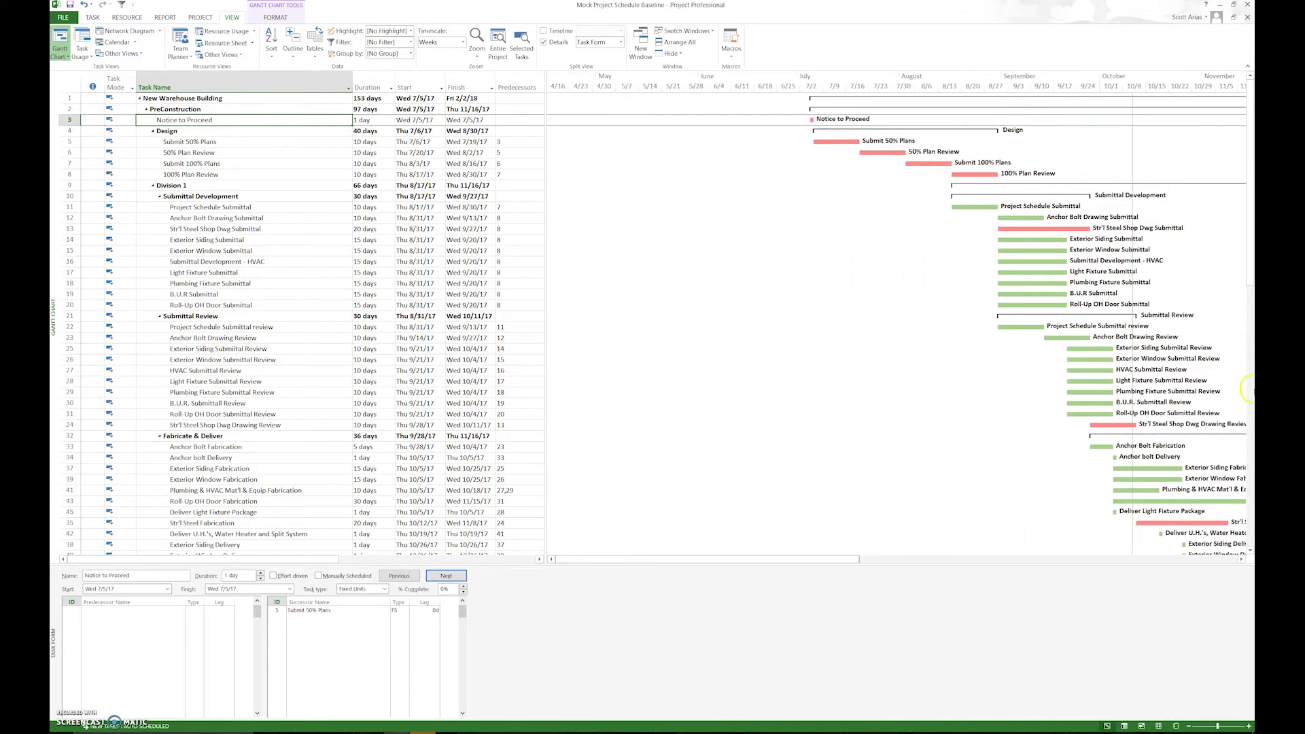
left_click(1250, 524)
left_click(1250, 524)
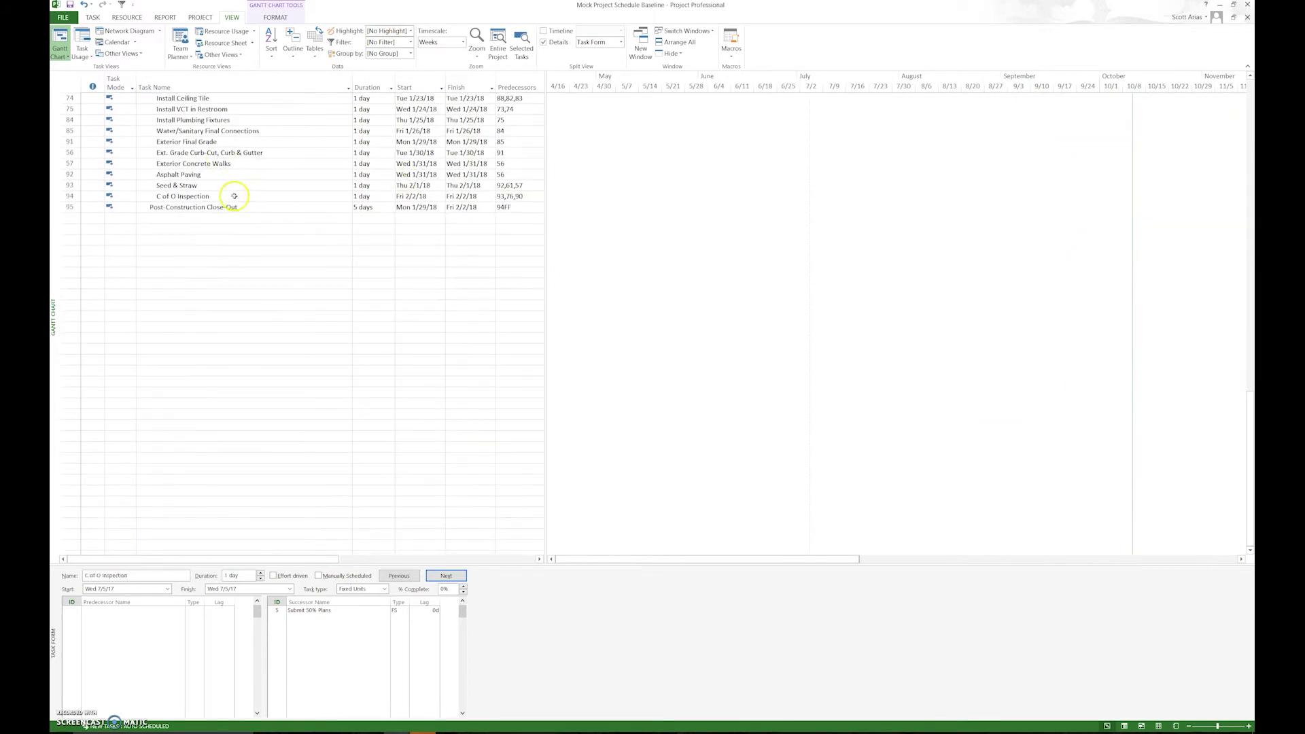
left_click(231, 195)
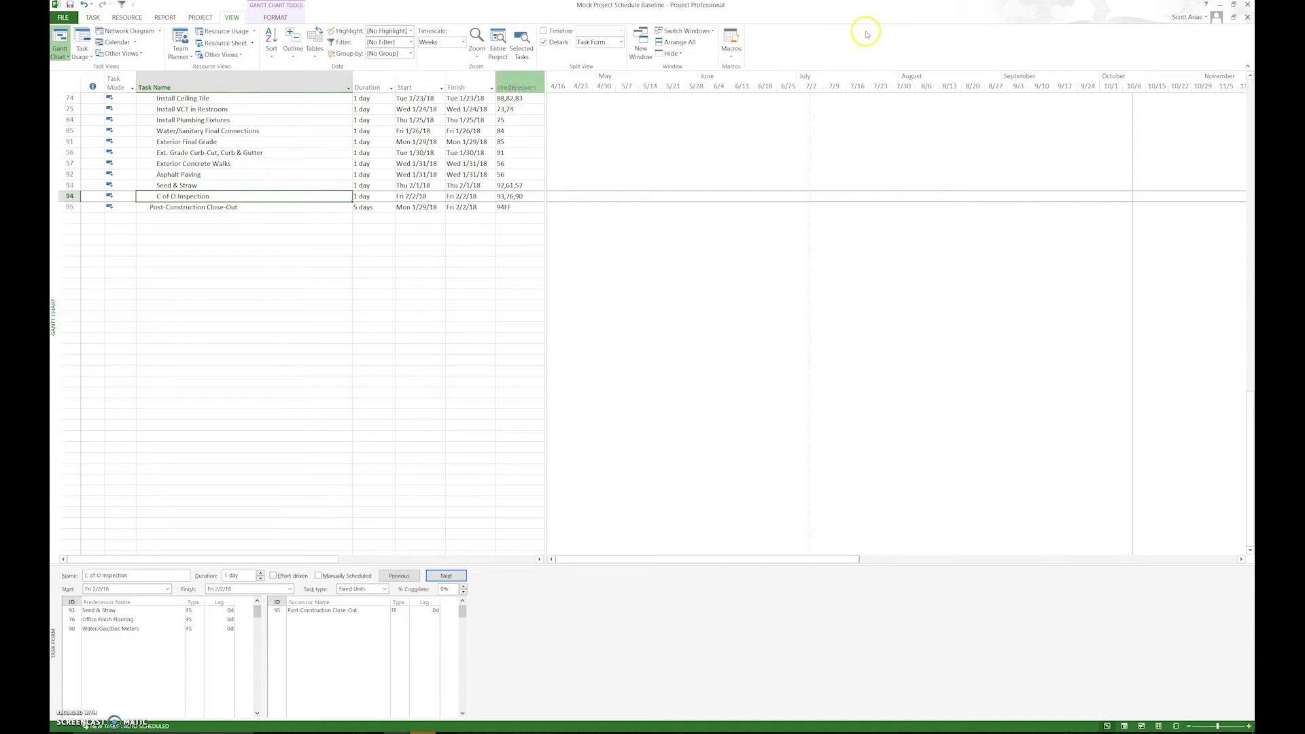
left_click(1250, 76)
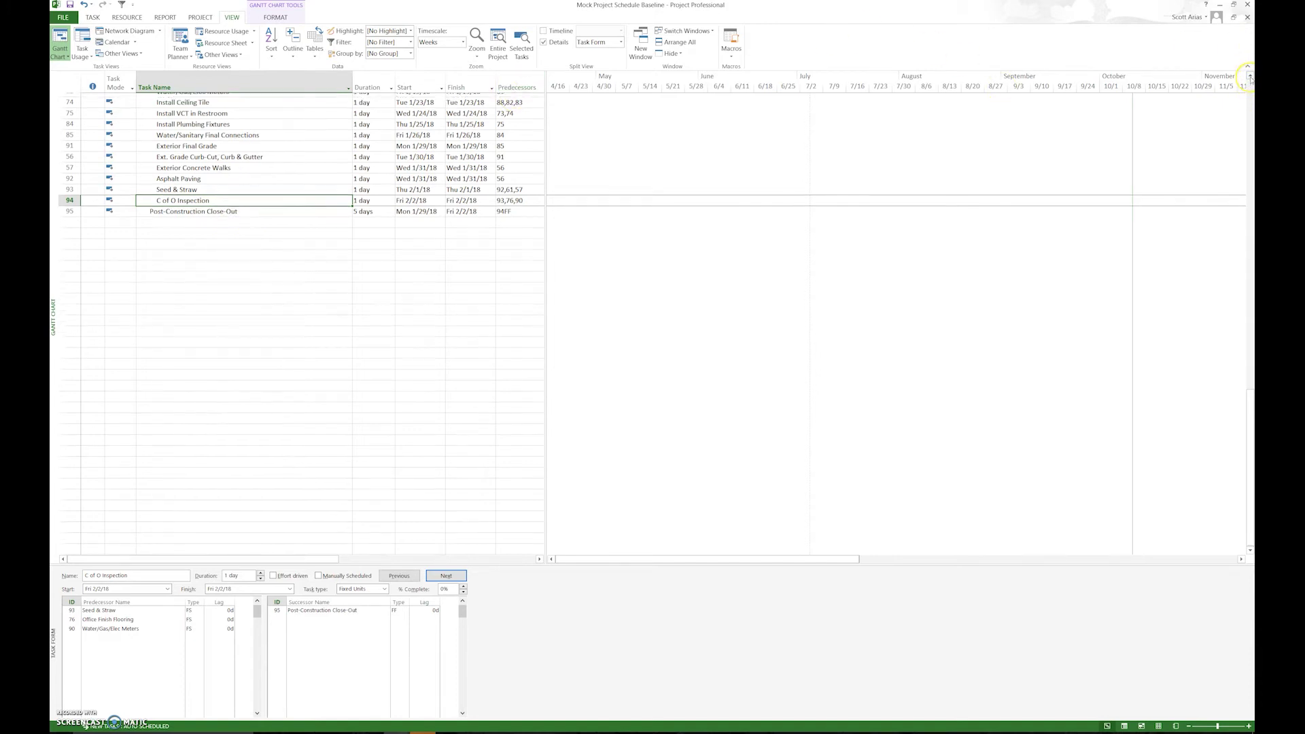
- Examine the predecessors and successors of Post-Construction Close-Out, Submit 50% Plans and Excavate/Prep Column Footings
left_click(292, 336)
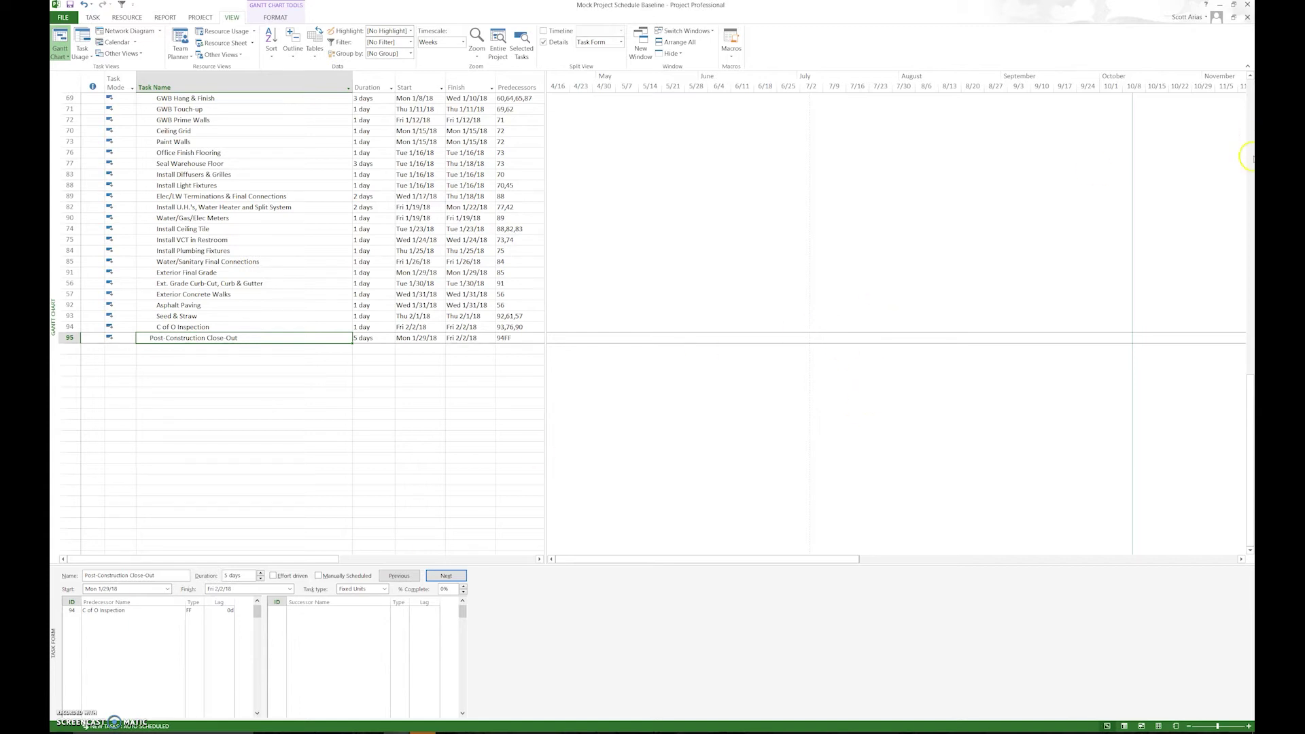
left_click(1248, 109)
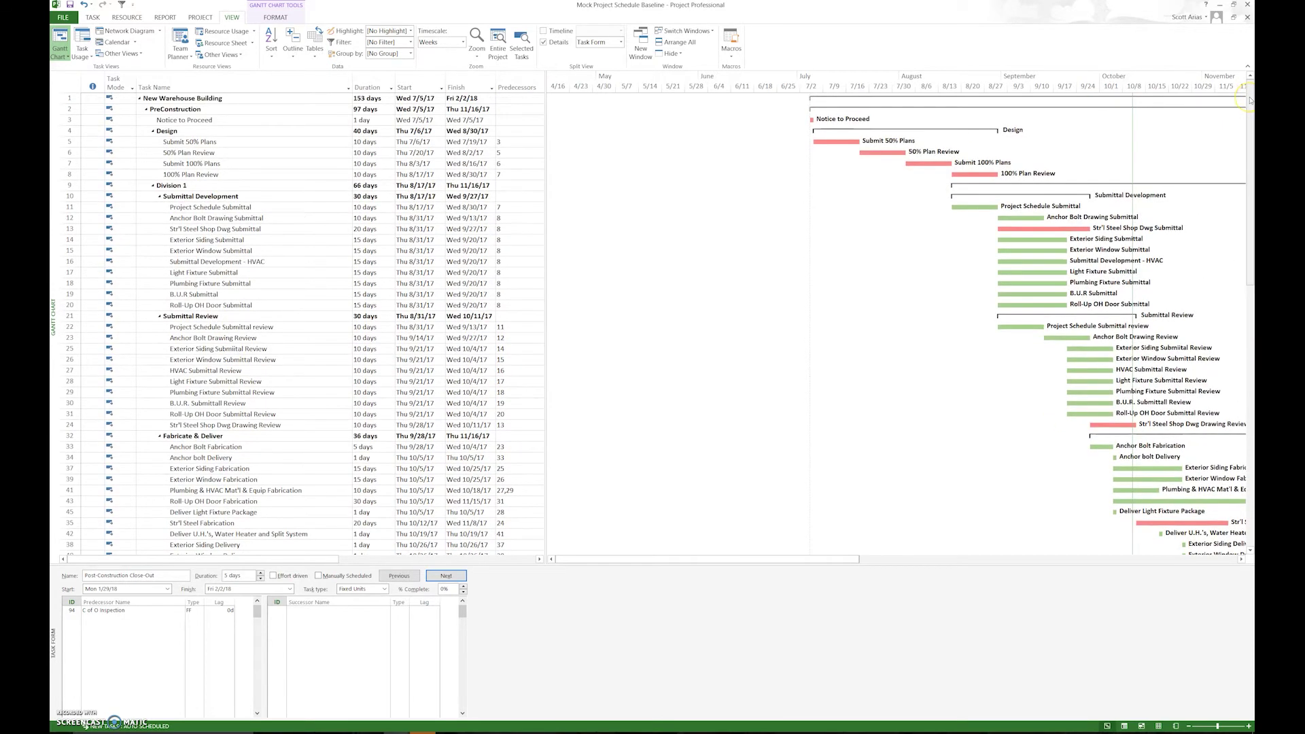
left_click(239, 139)
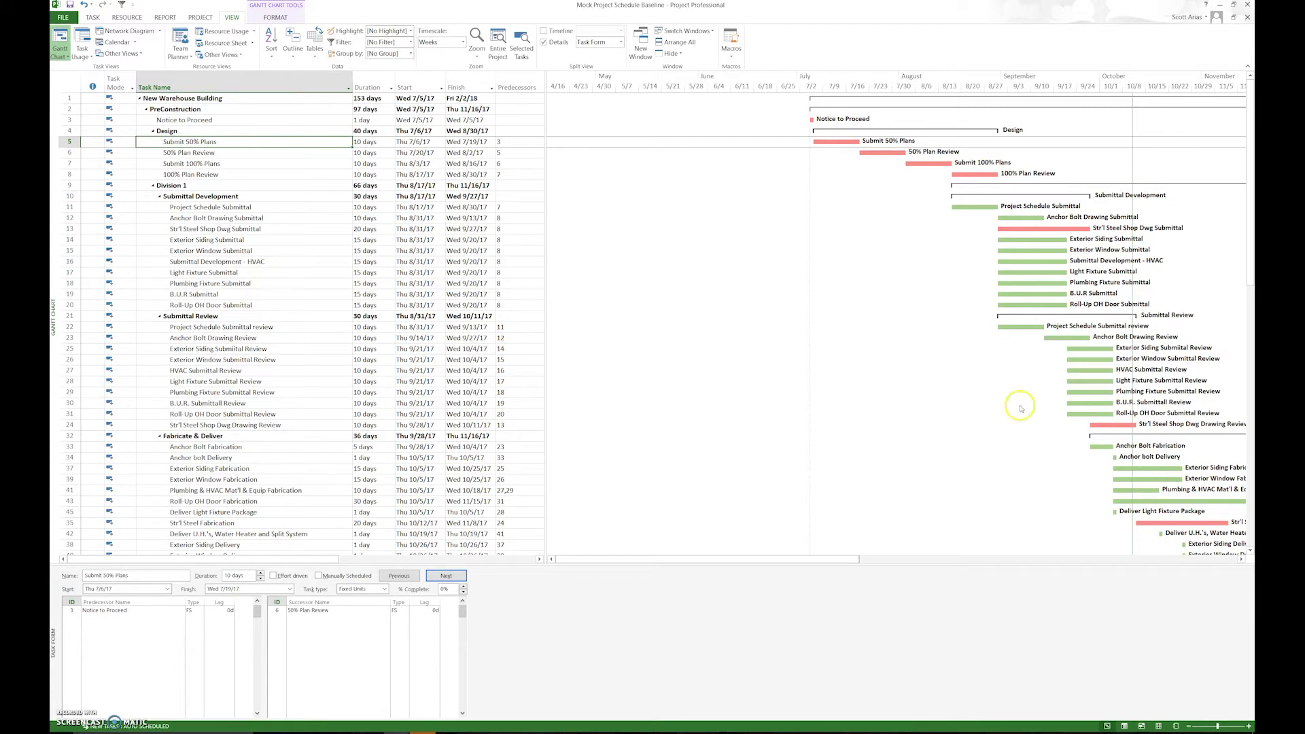
left_click(1249, 537)
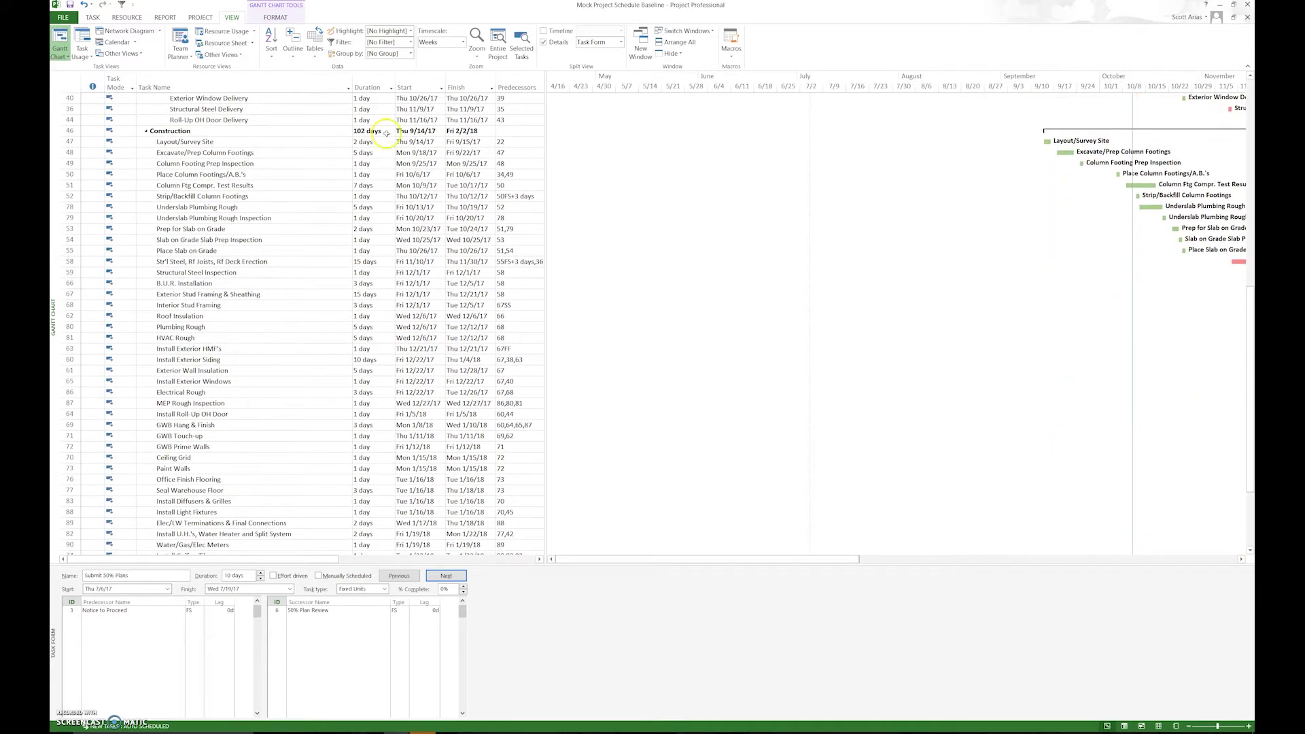
left_click(264, 153)
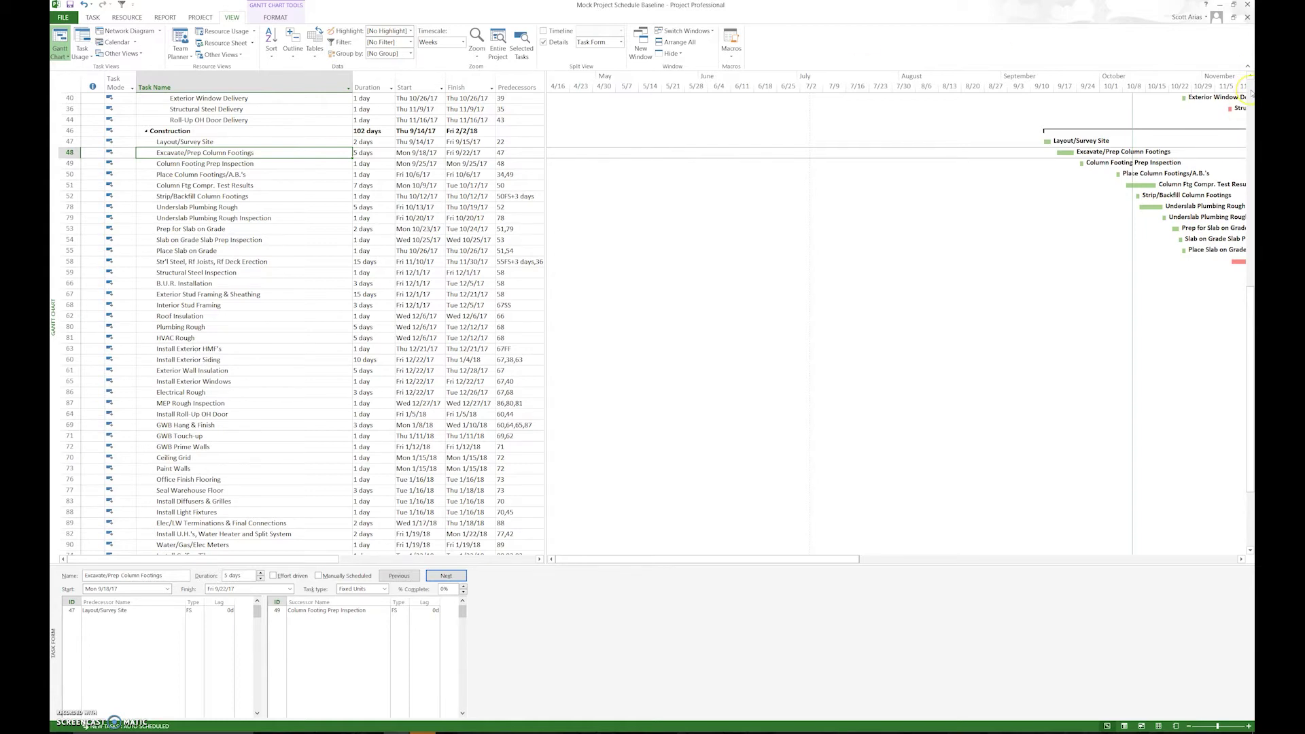
left_click(1250, 93)
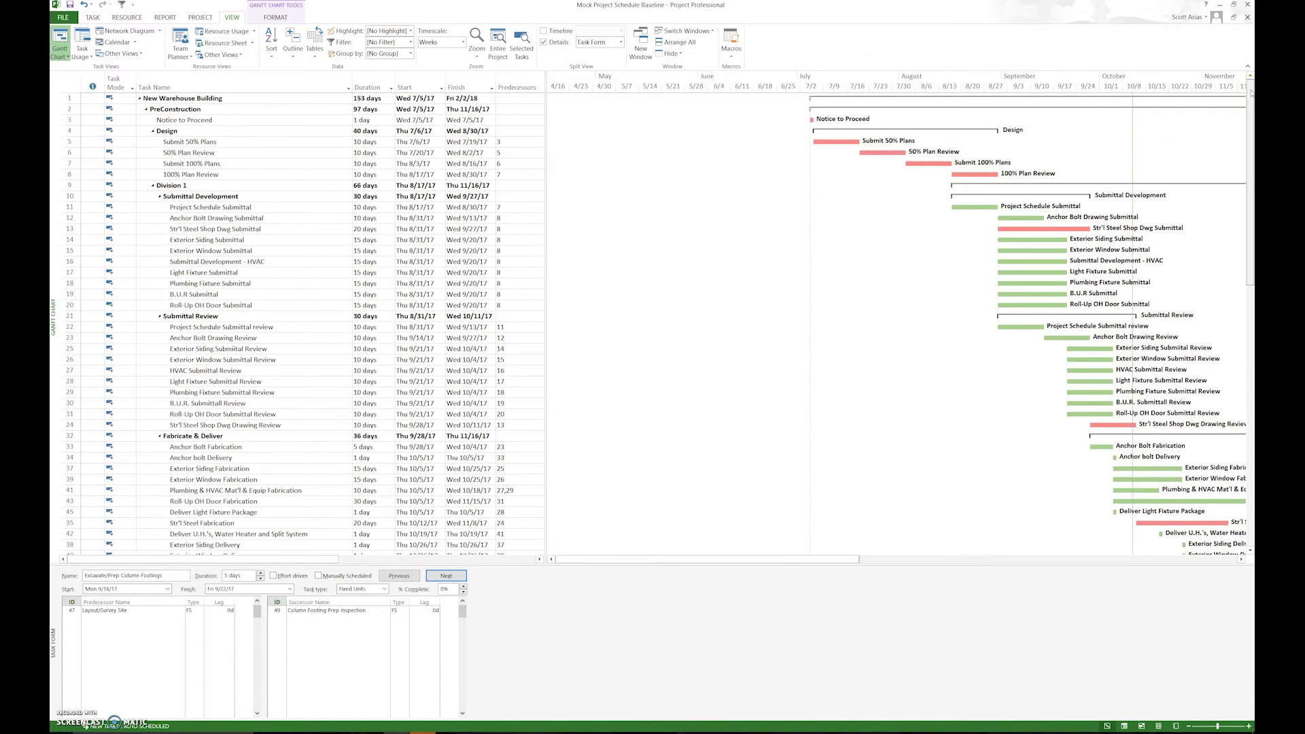
- Review the links of Submit 50% Plans and Notice to Proceed, and check the project start date in Project Information
left_click(224, 141)
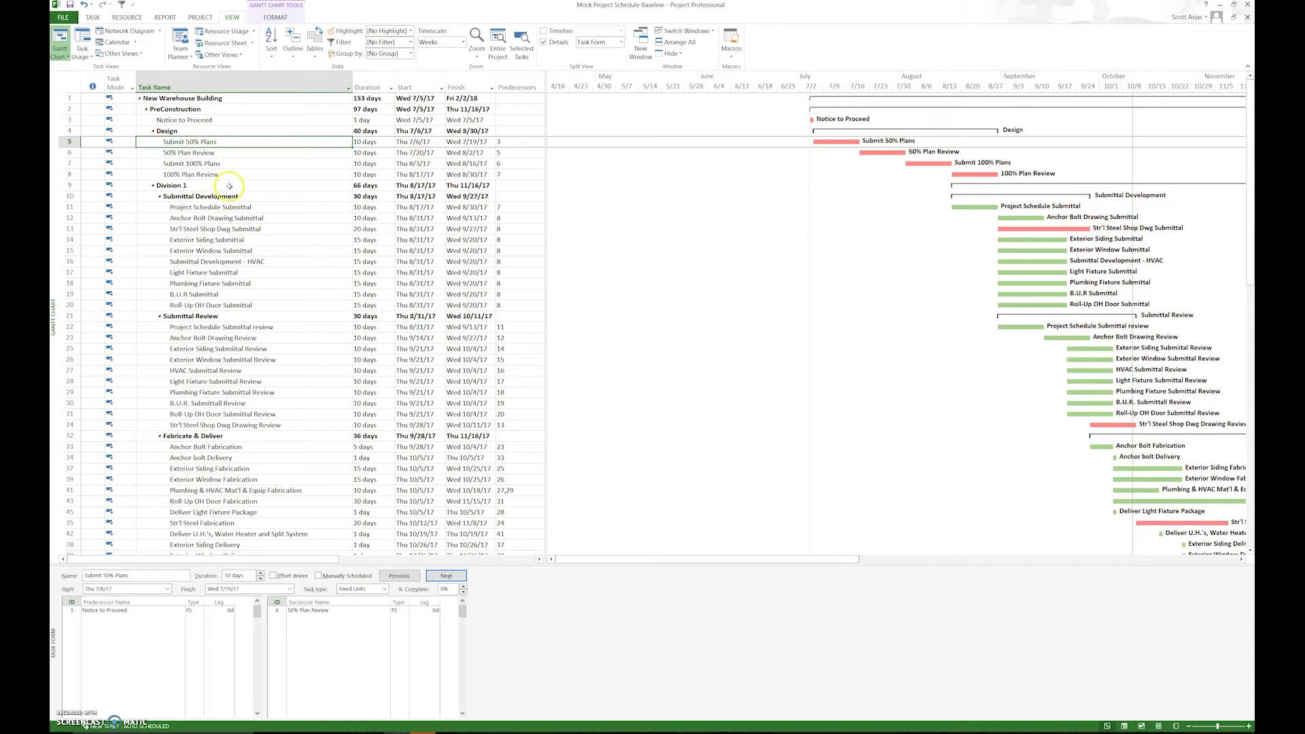
left_click(226, 121)
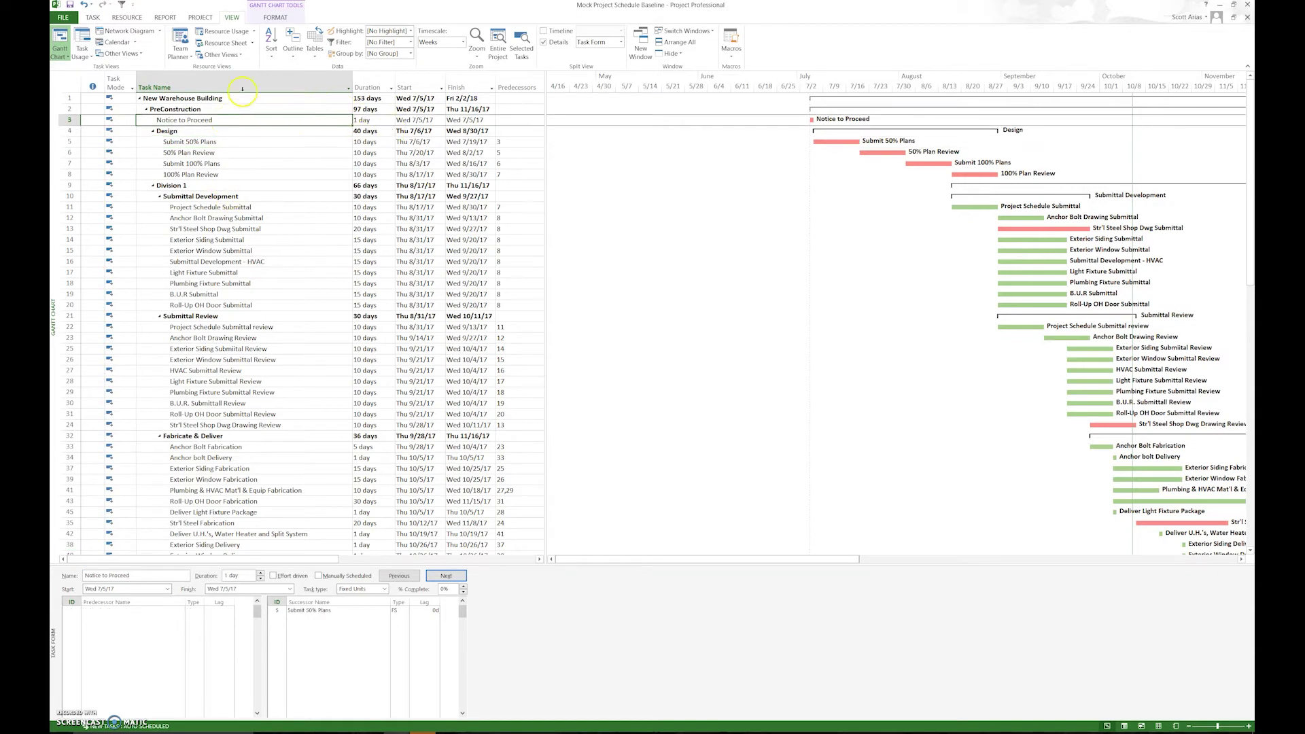
left_click(200, 17)
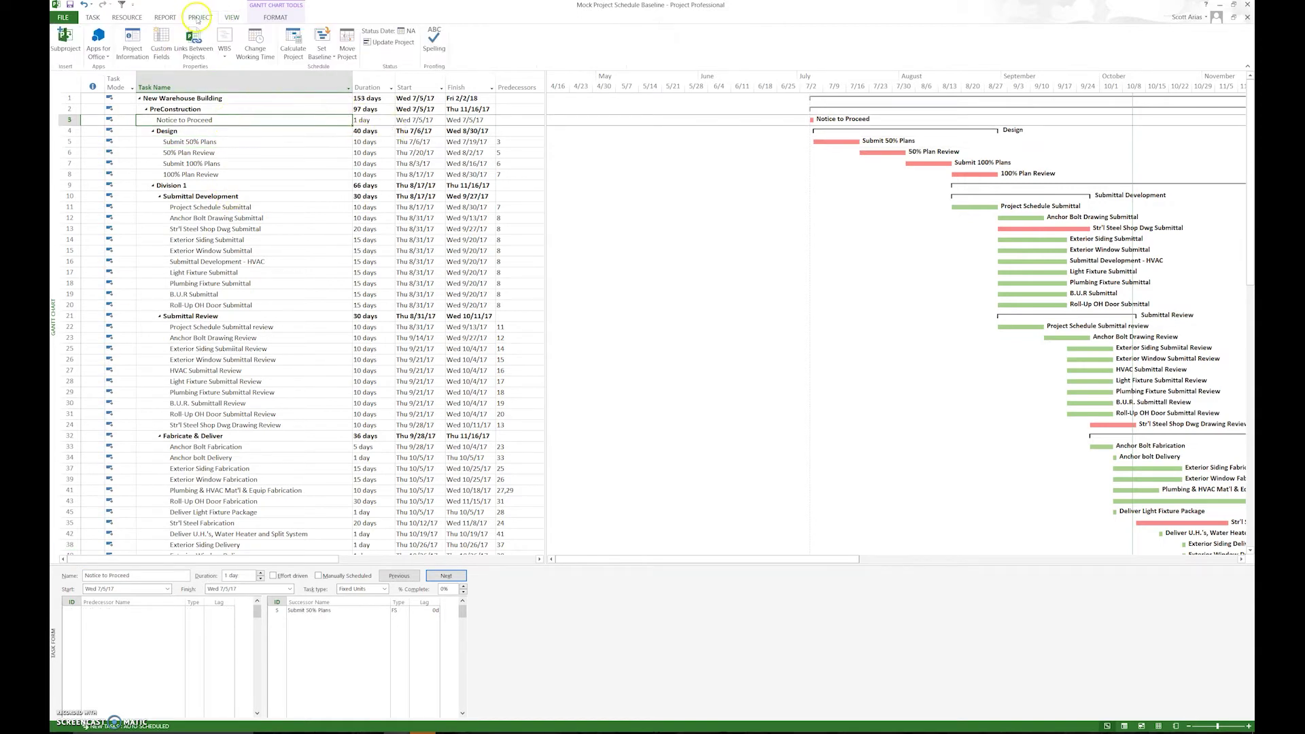
left_click(134, 47)
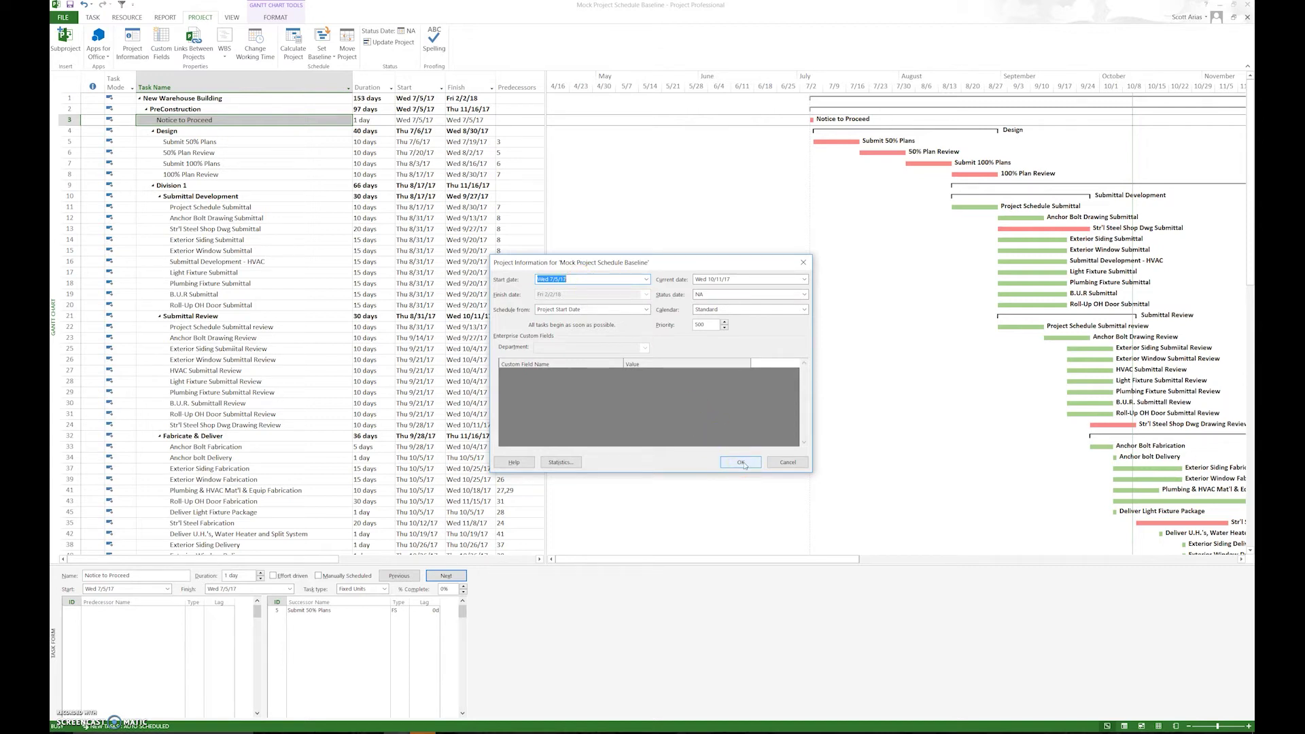
left_click(786, 463)
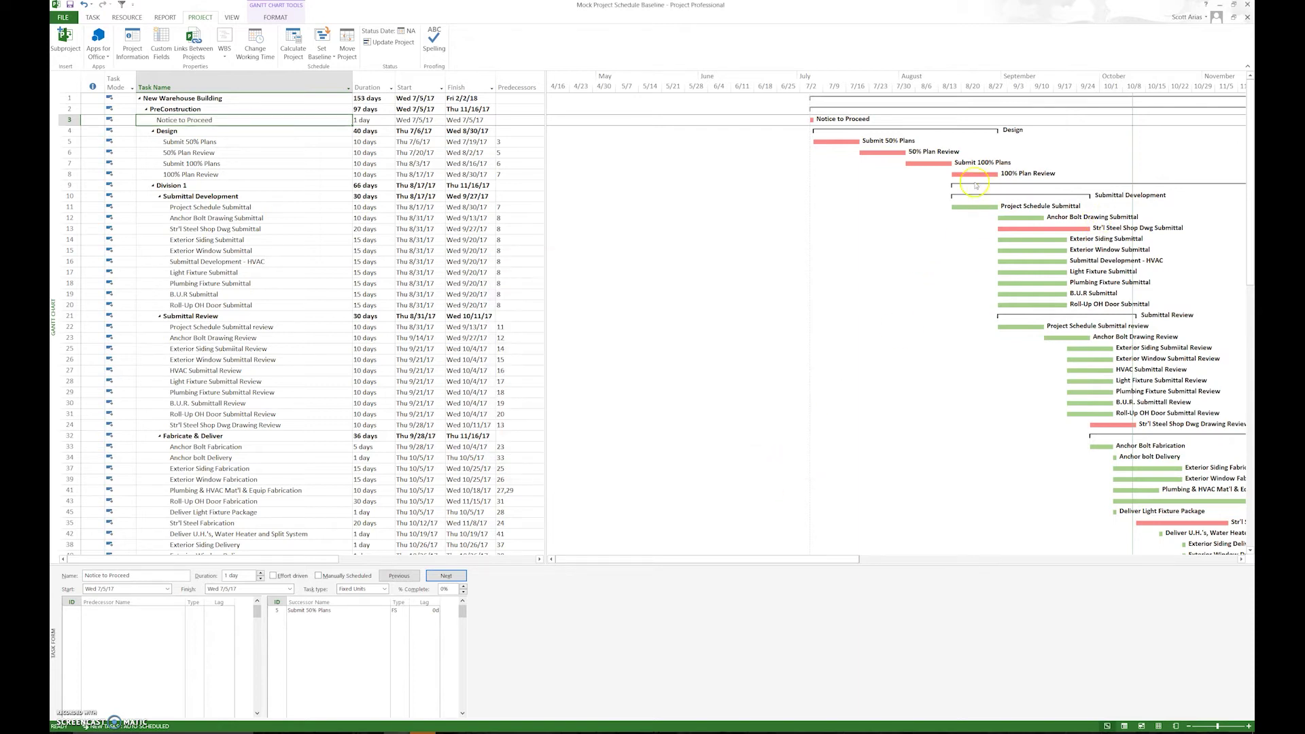
- Set the constraint type of the Post-Construction Close-Out task to Finish No Later Than
left_click_drag(1249, 209, 1249, 472)
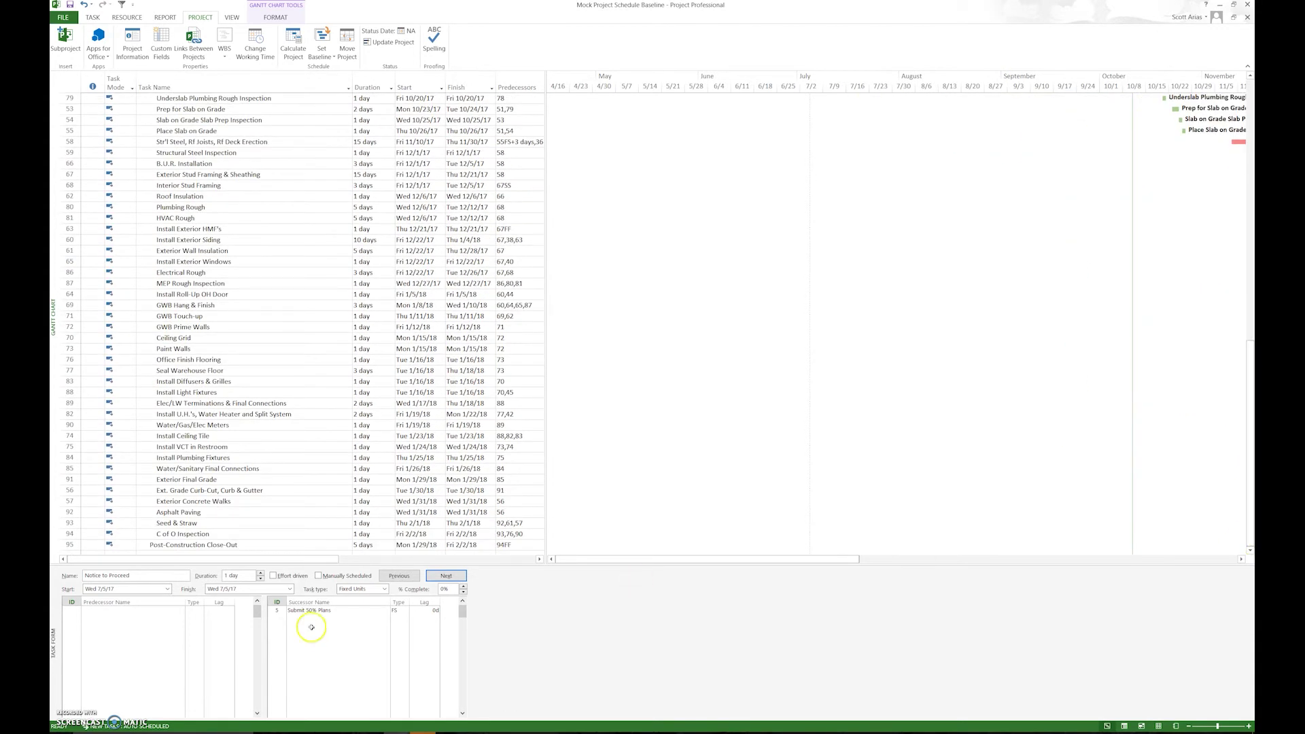
left_click(259, 546)
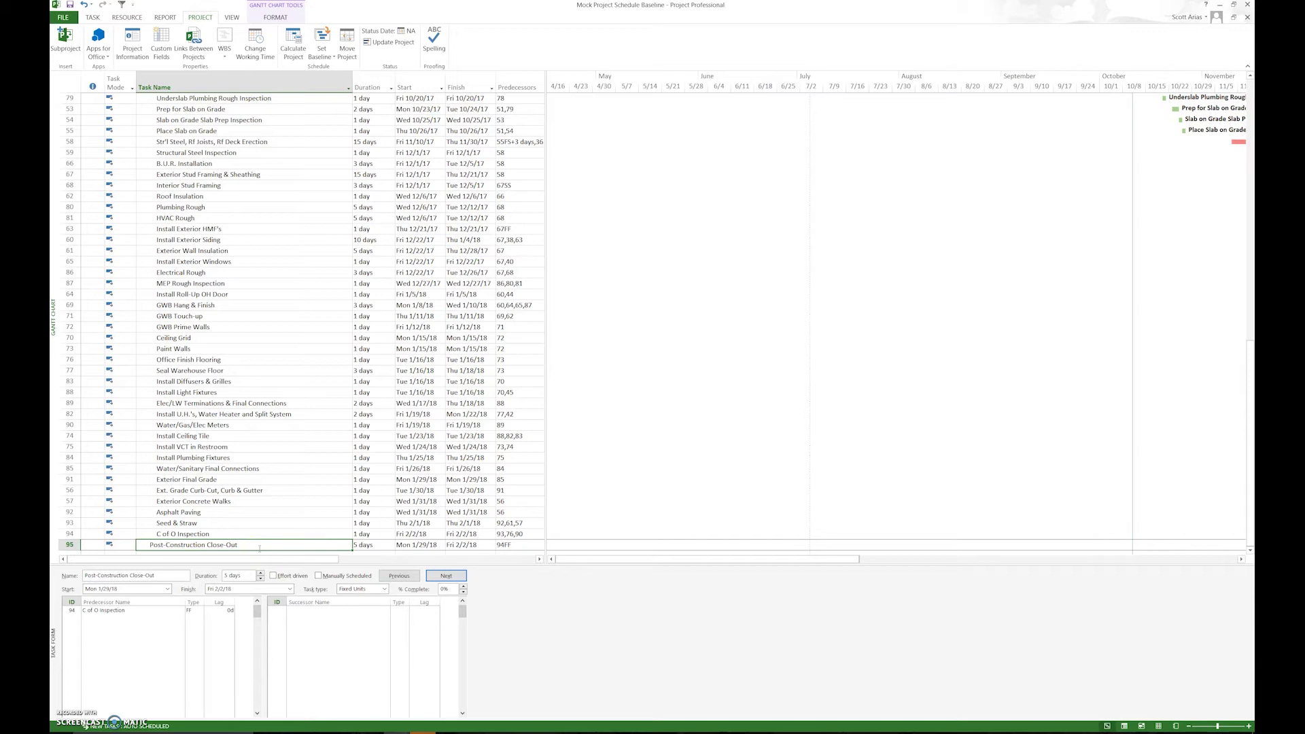
key("shift+space")
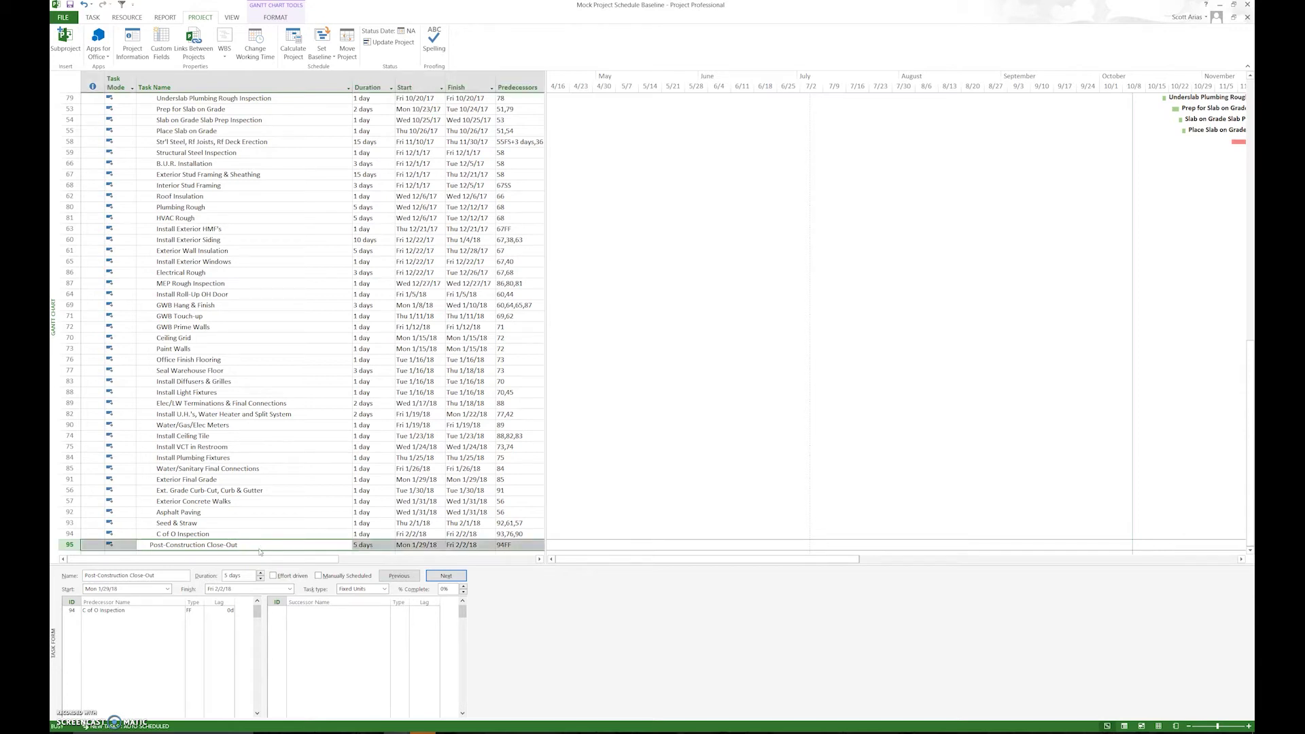
double_click(259, 546)
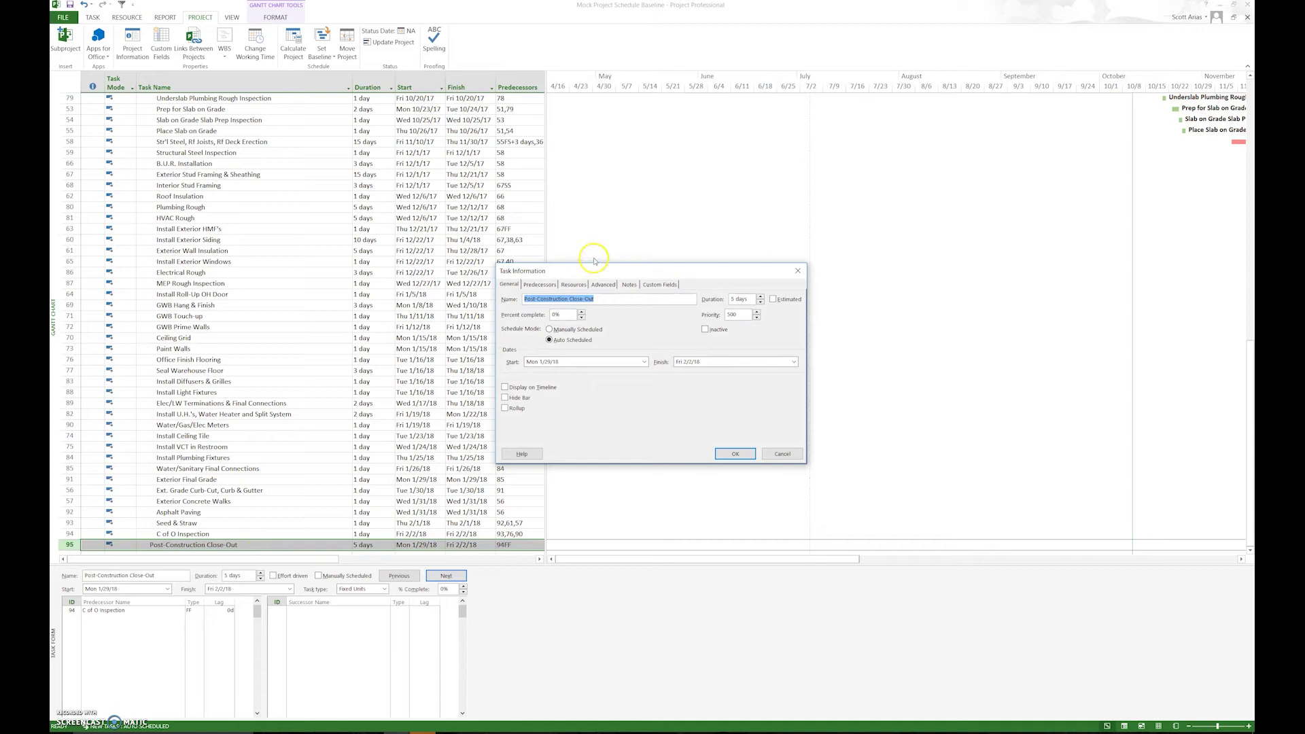
left_click(610, 288)
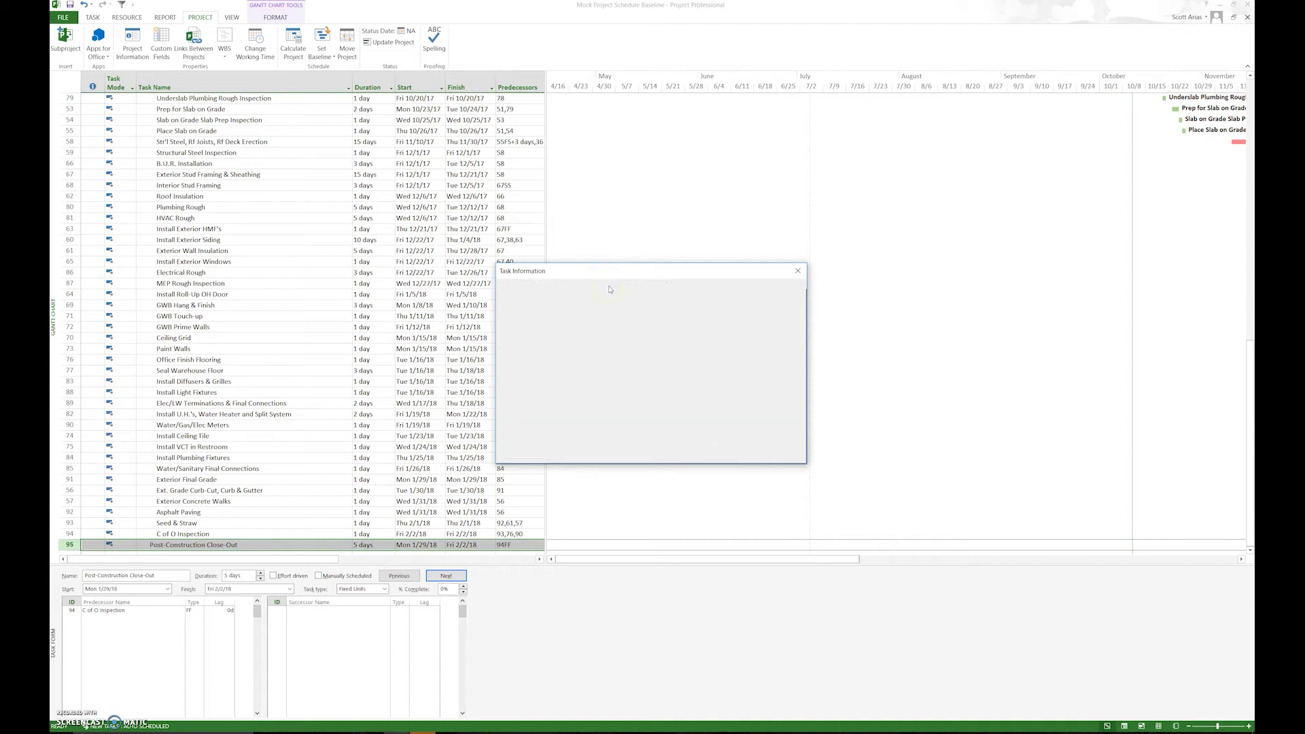
left_click(659, 348)
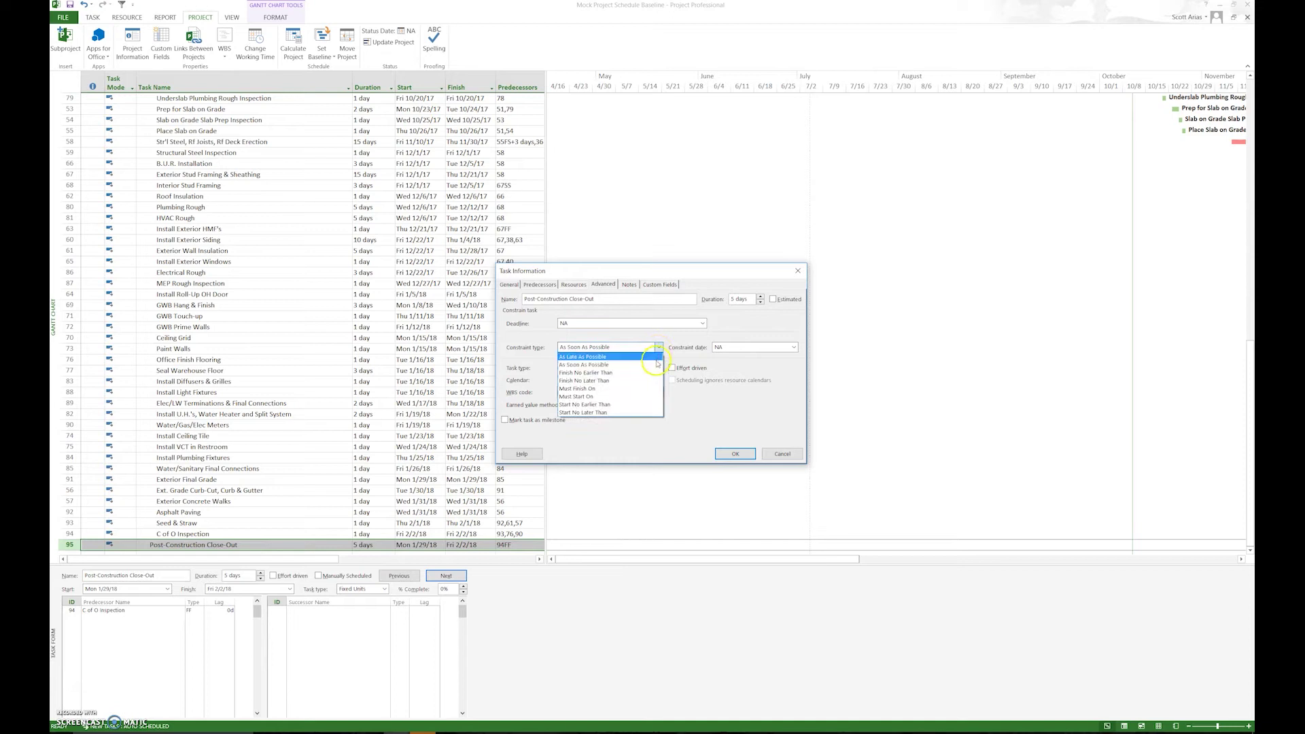
left_click(649, 381)
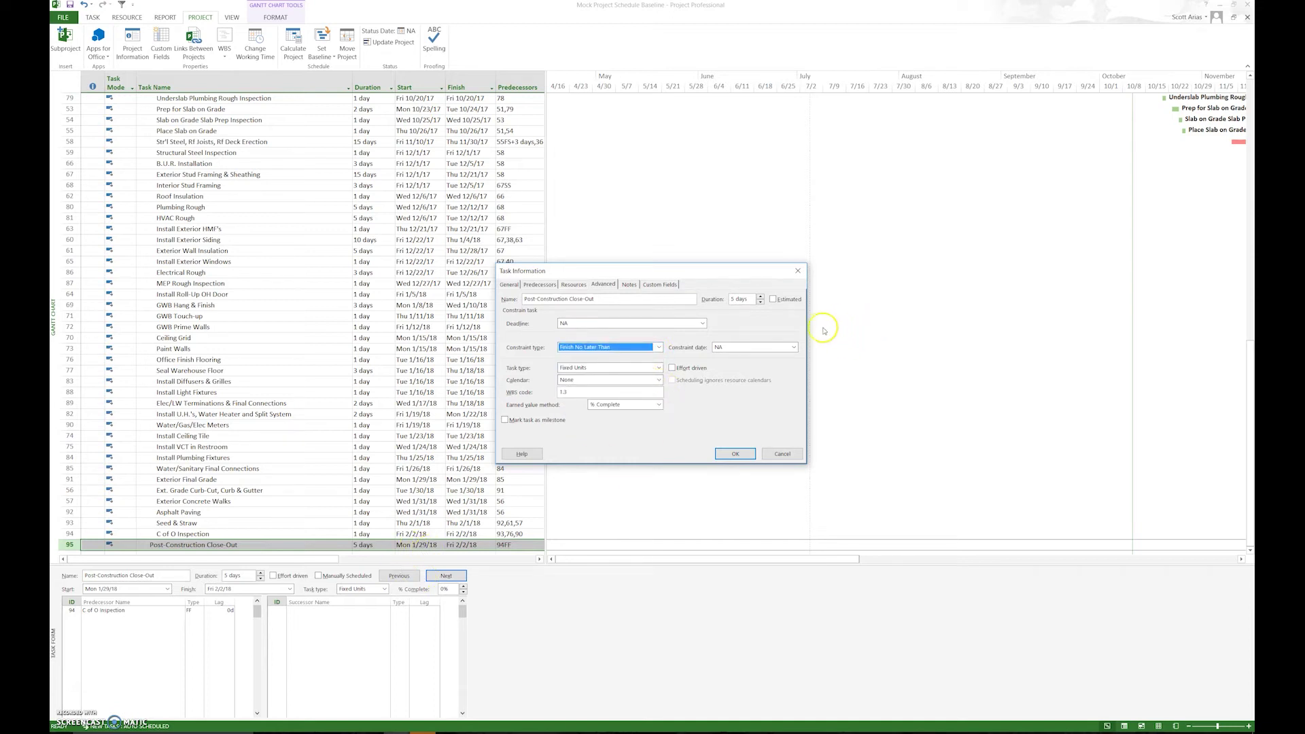
- Give the Post-Construction Close-Out constraint the date 2/18/18 and accept the Finish No Later Than constraint despite possible conflicts
left_click(793, 347)
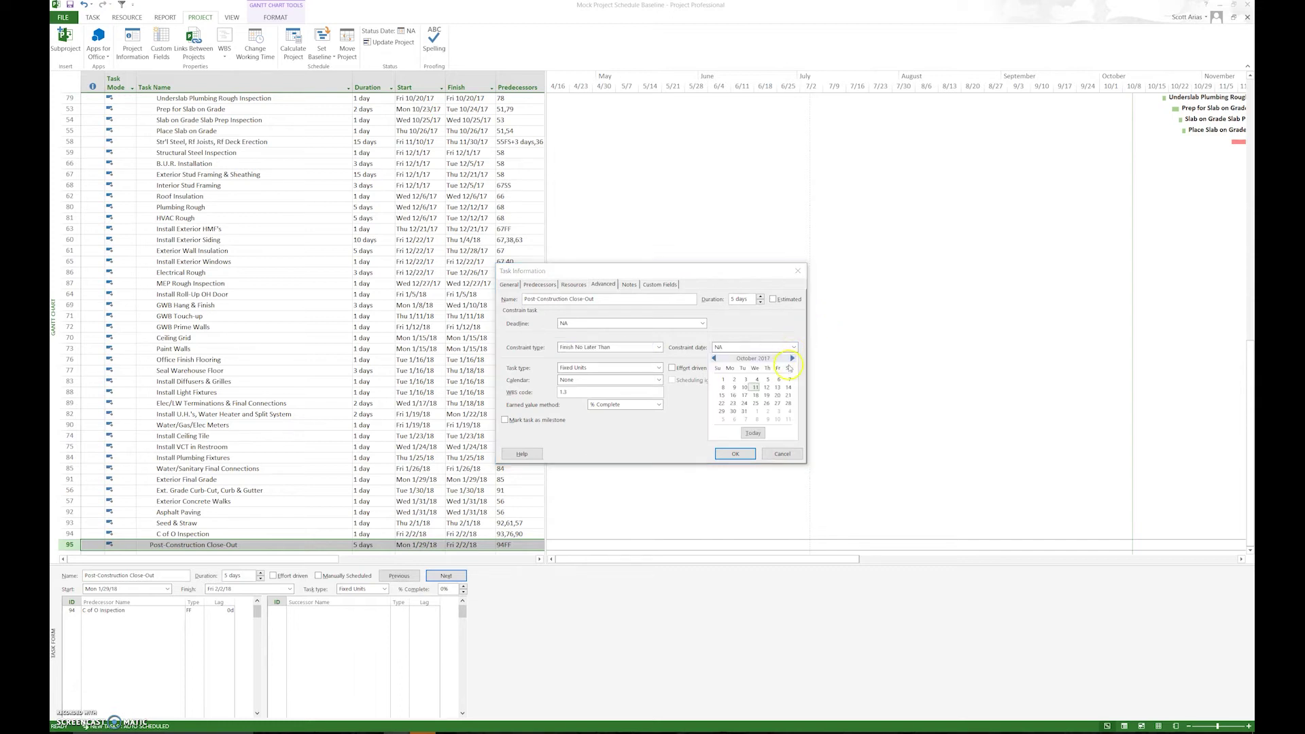
left_click(791, 360)
left_click(791, 360)
left_click(791, 360)
left_click(791, 359)
left_click(722, 403)
left_click(735, 453)
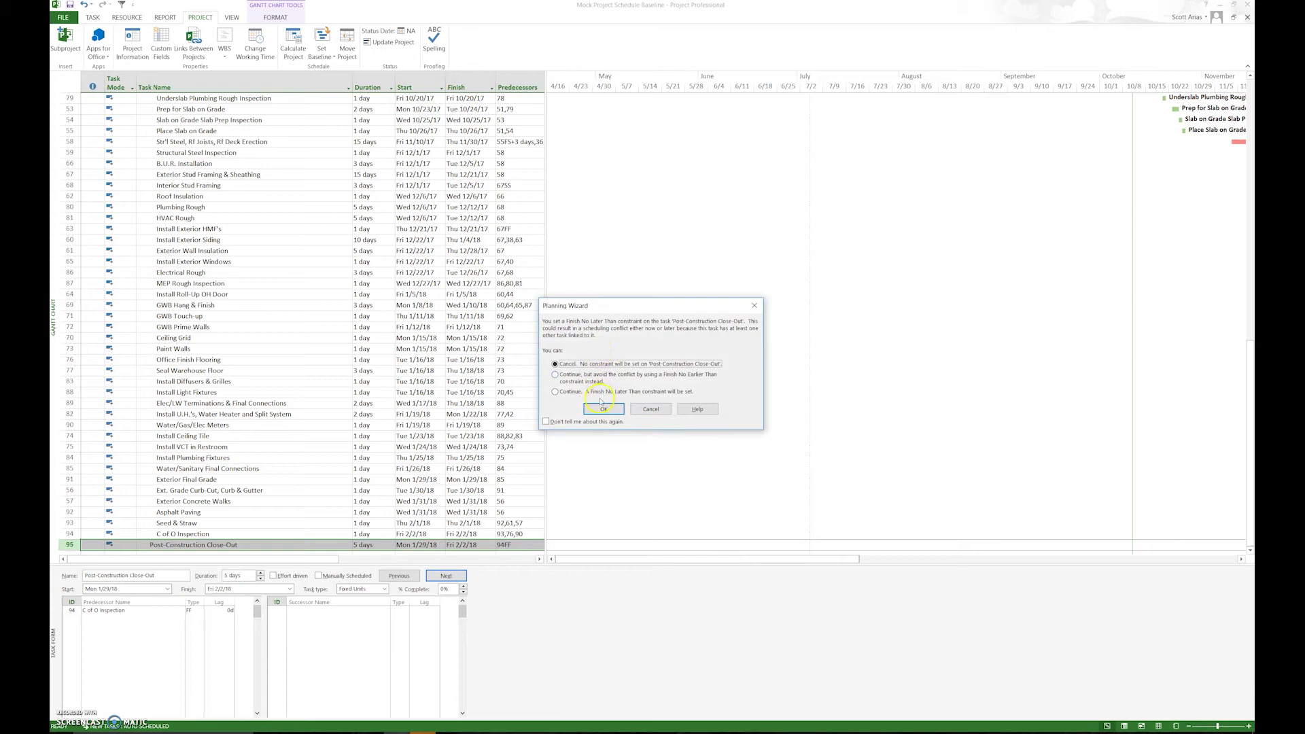
left_click(592, 394)
left_click(603, 410)
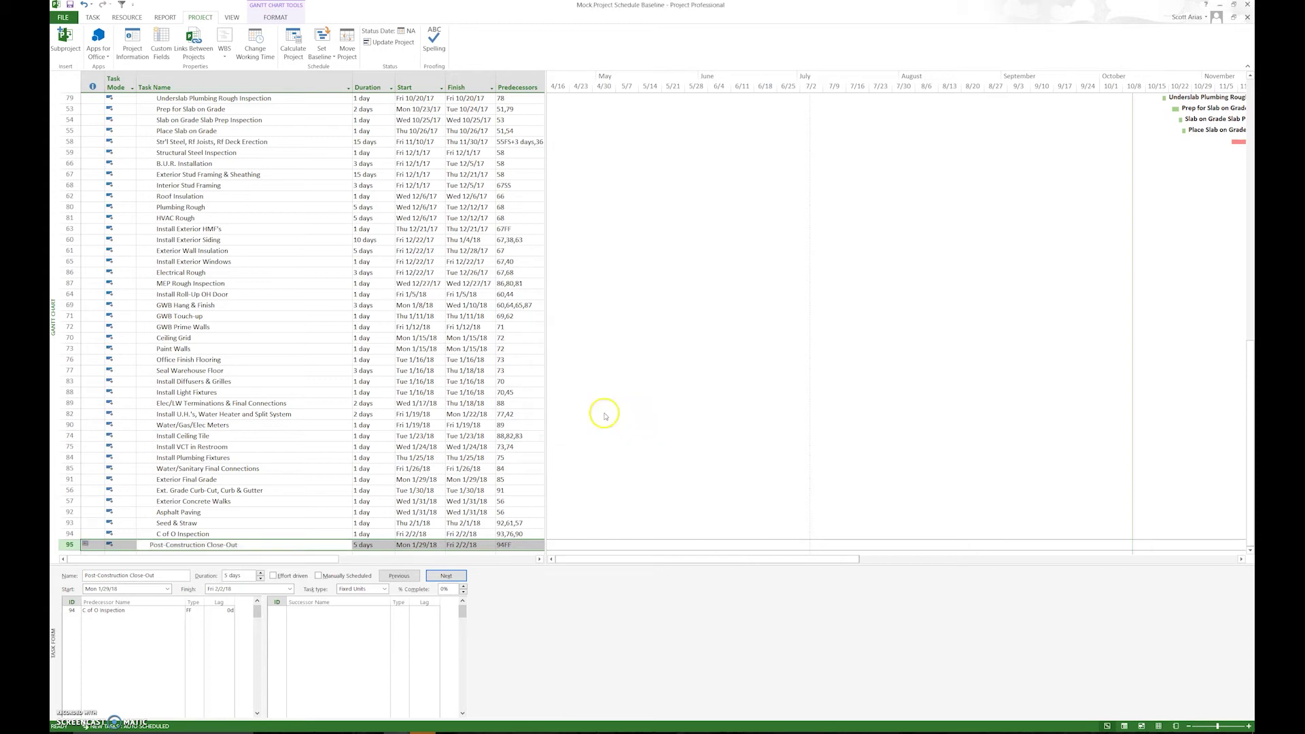
- Widen the task table to show Successors and Total Slack, and set the Post-Construction Close-Out constraint date to 2/13/18
left_click_drag(547, 207, 681, 266)
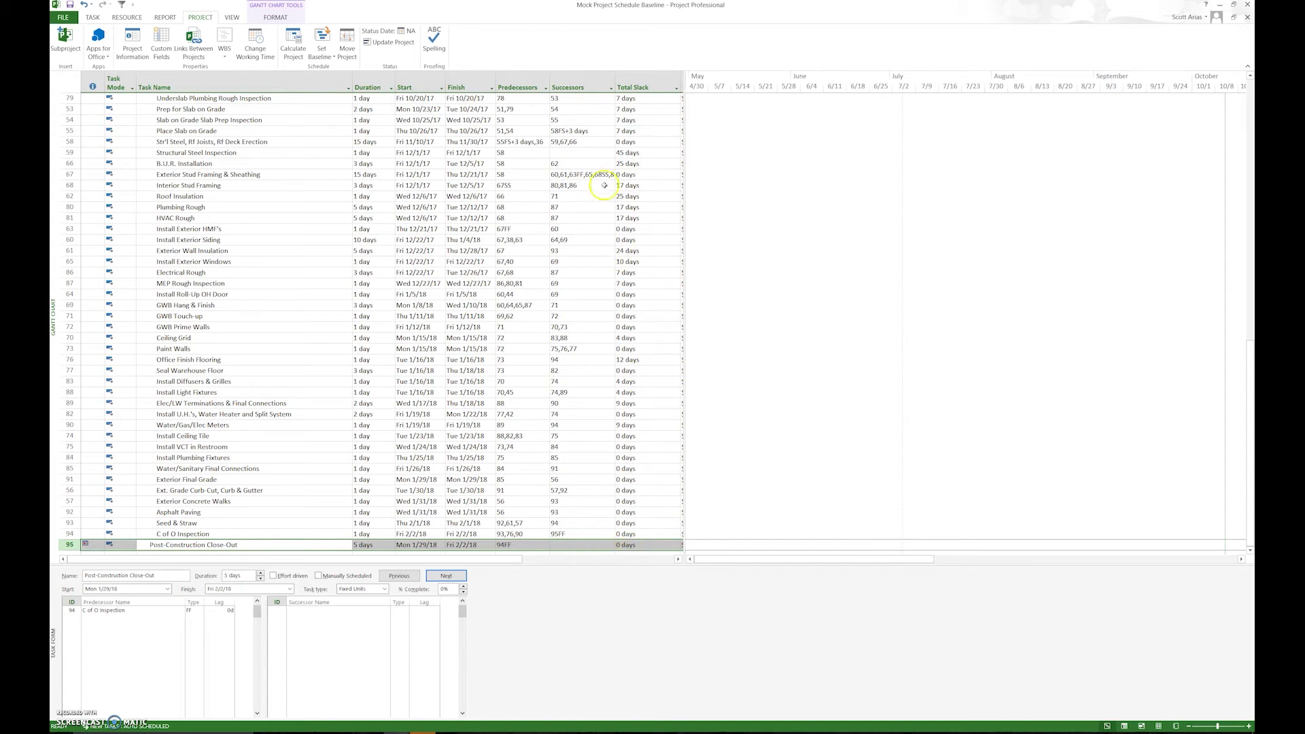
left_click(298, 545)
left_click(297, 545)
left_click(793, 347)
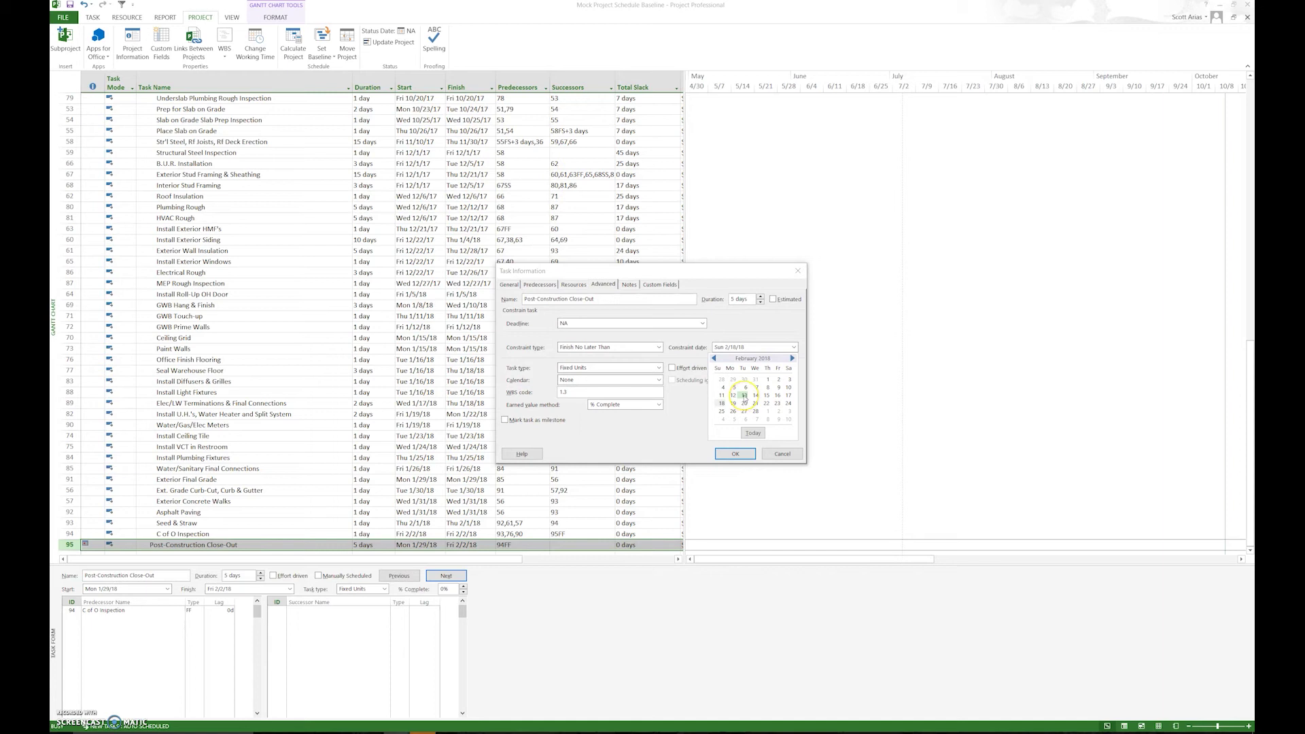
left_click(745, 397)
left_click(741, 454)
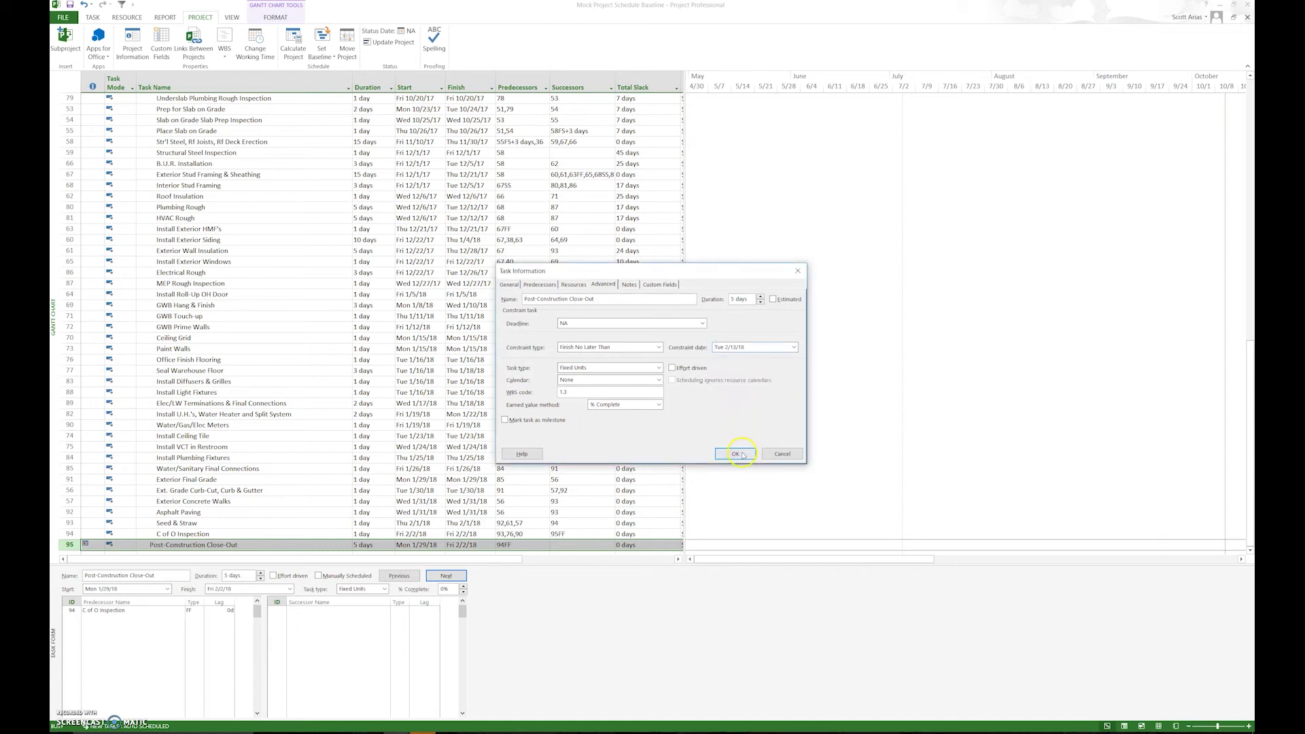
left_click(741, 454)
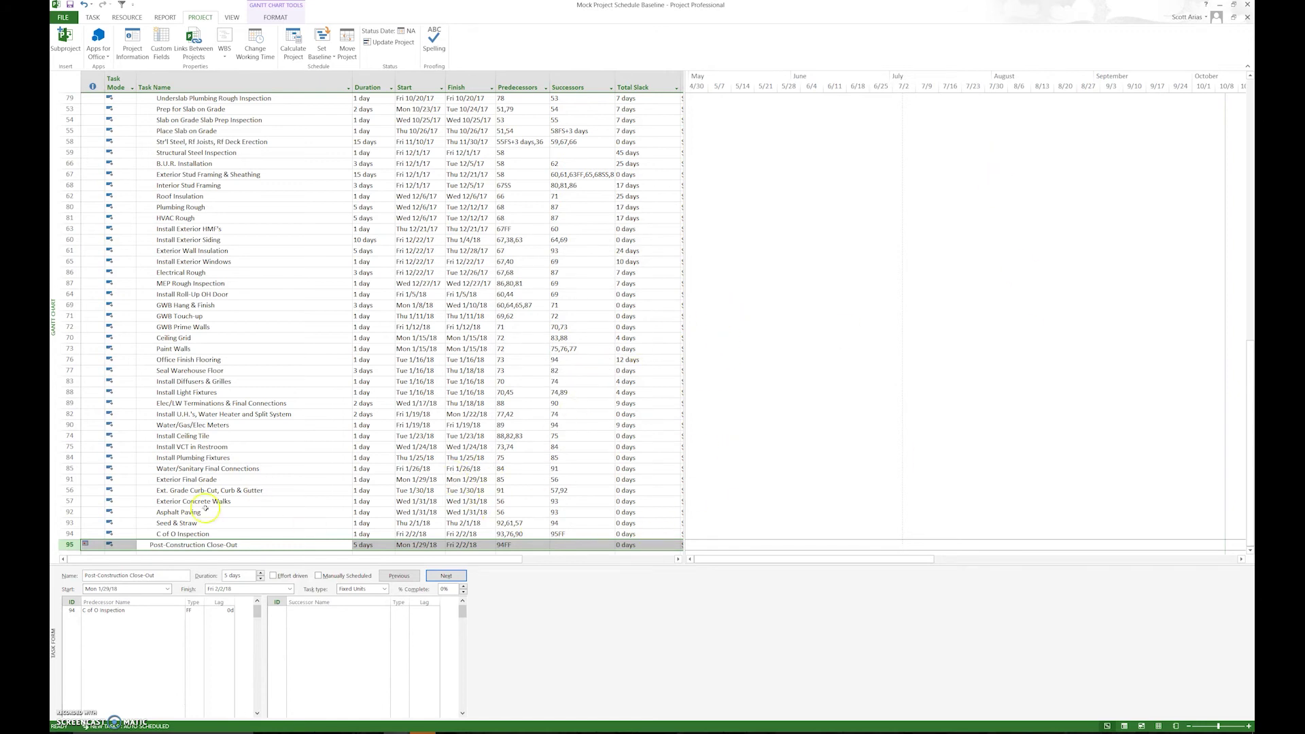
- Try a Finish No Later Than date of 1/30/18 on Post-Construction Close-Out to examine the total slack, and undo it
double_click(251, 546)
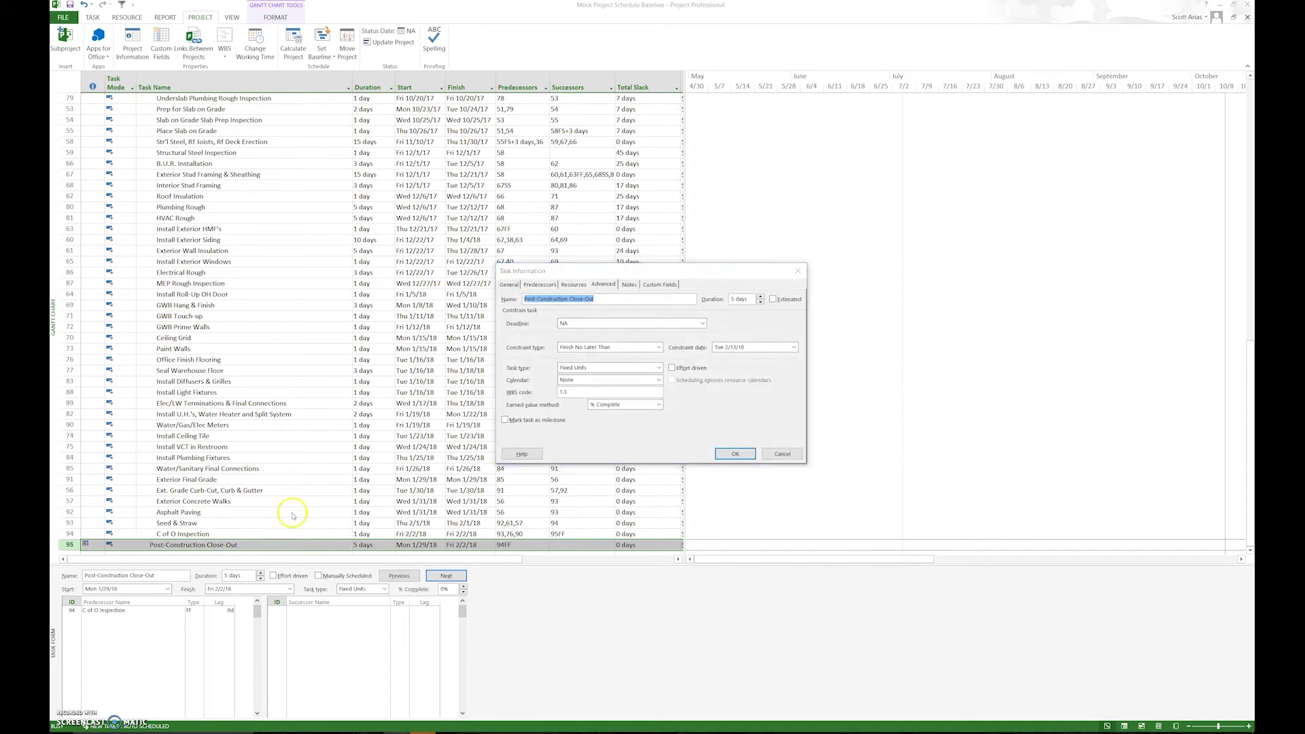
left_click(792, 347)
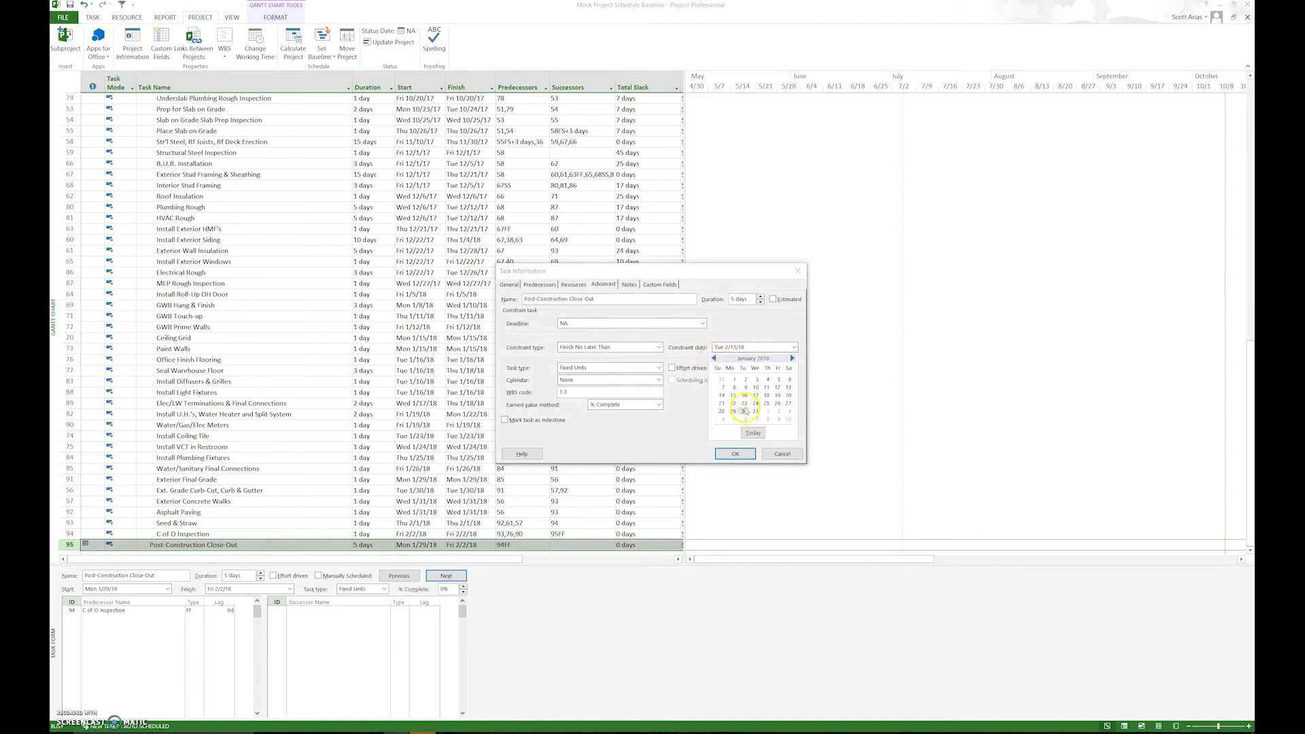
left_click(749, 432)
left_click(734, 454)
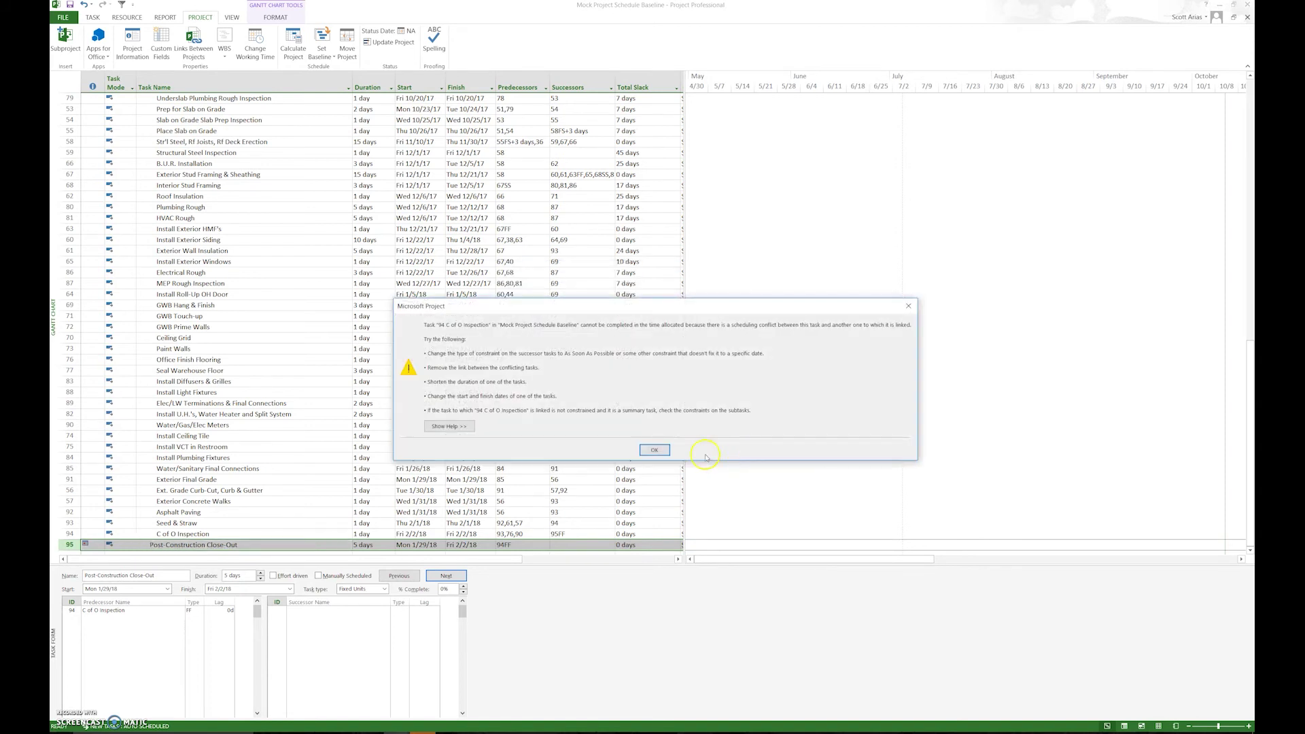
left_click(655, 451)
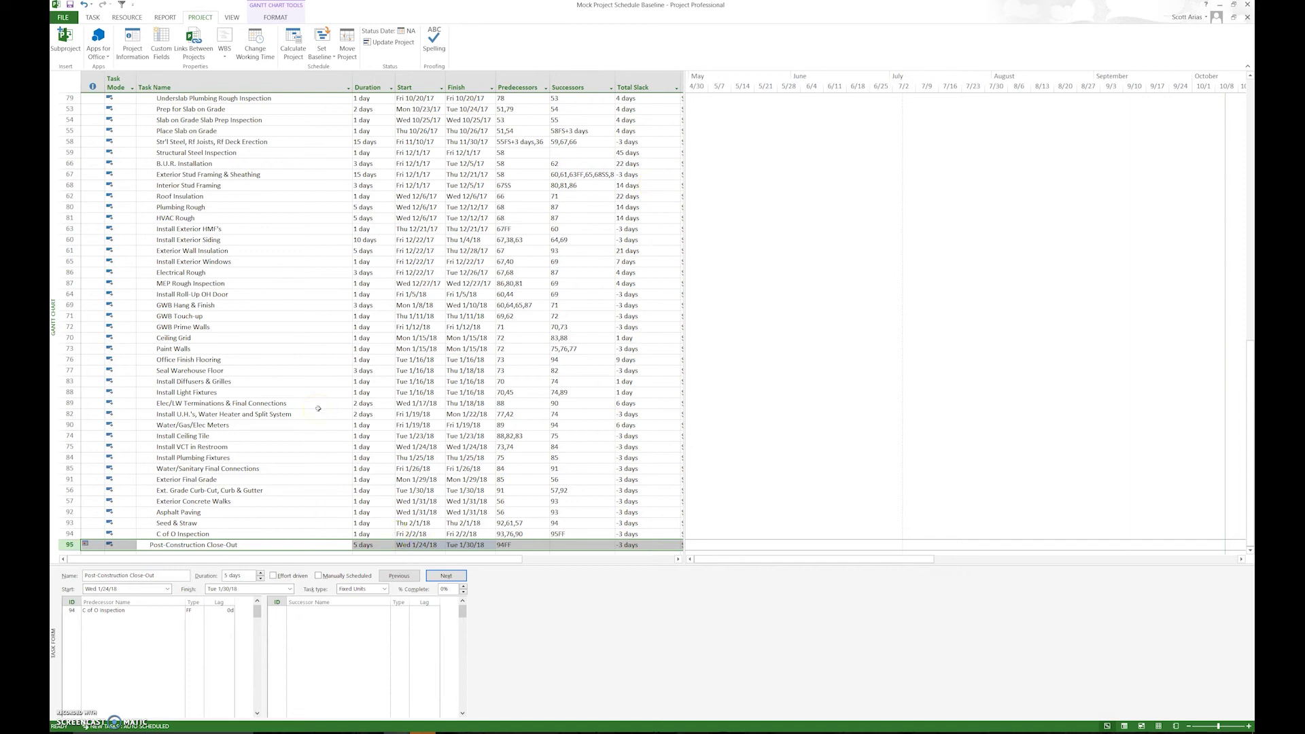
key("ctrl+z")
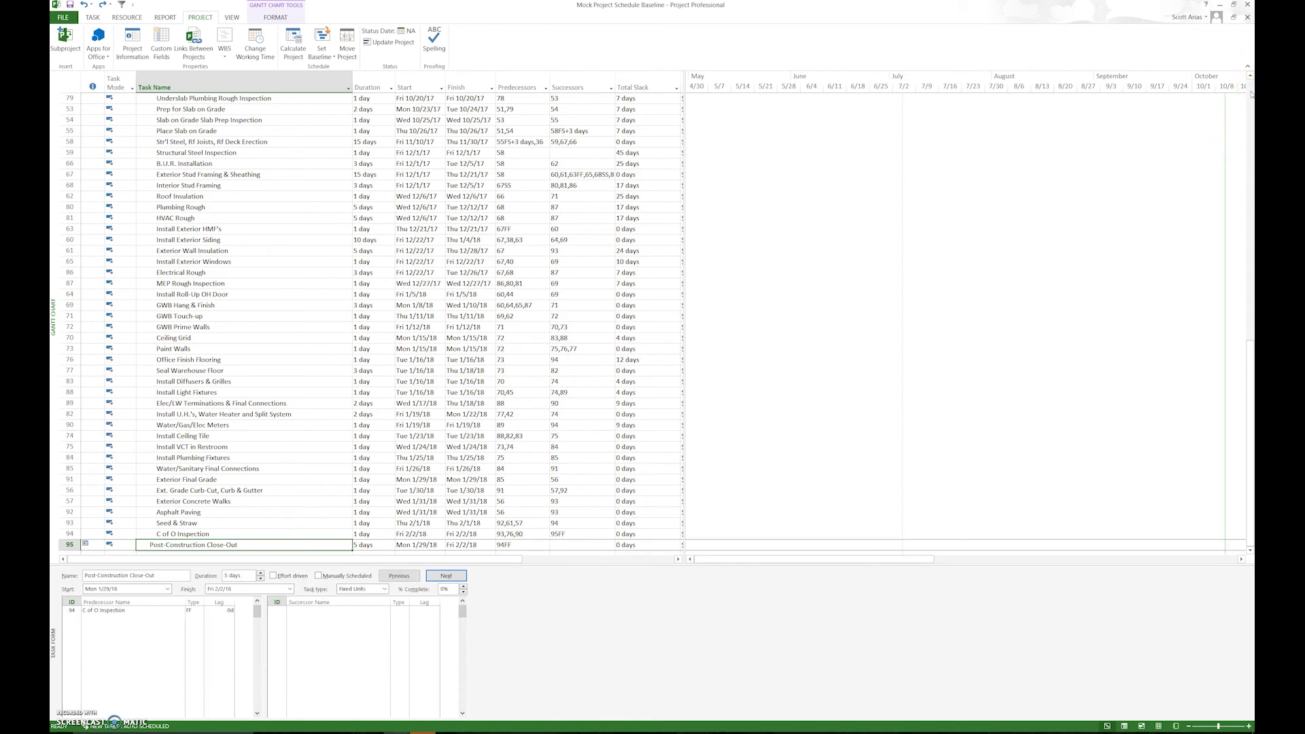
- Review the links of the structural steel erection task and browse the available predecessors for Structural Steel Inspection in the task form
left_click(509, 143)
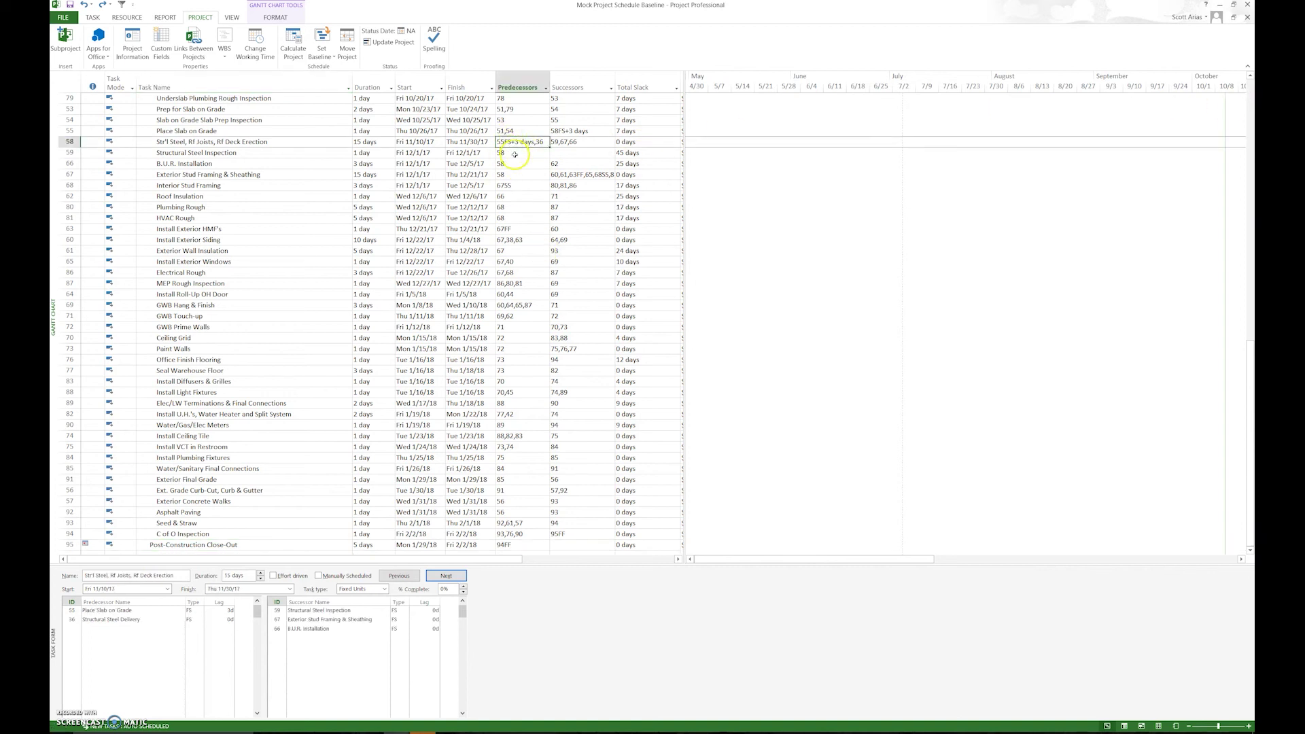
left_click(513, 153)
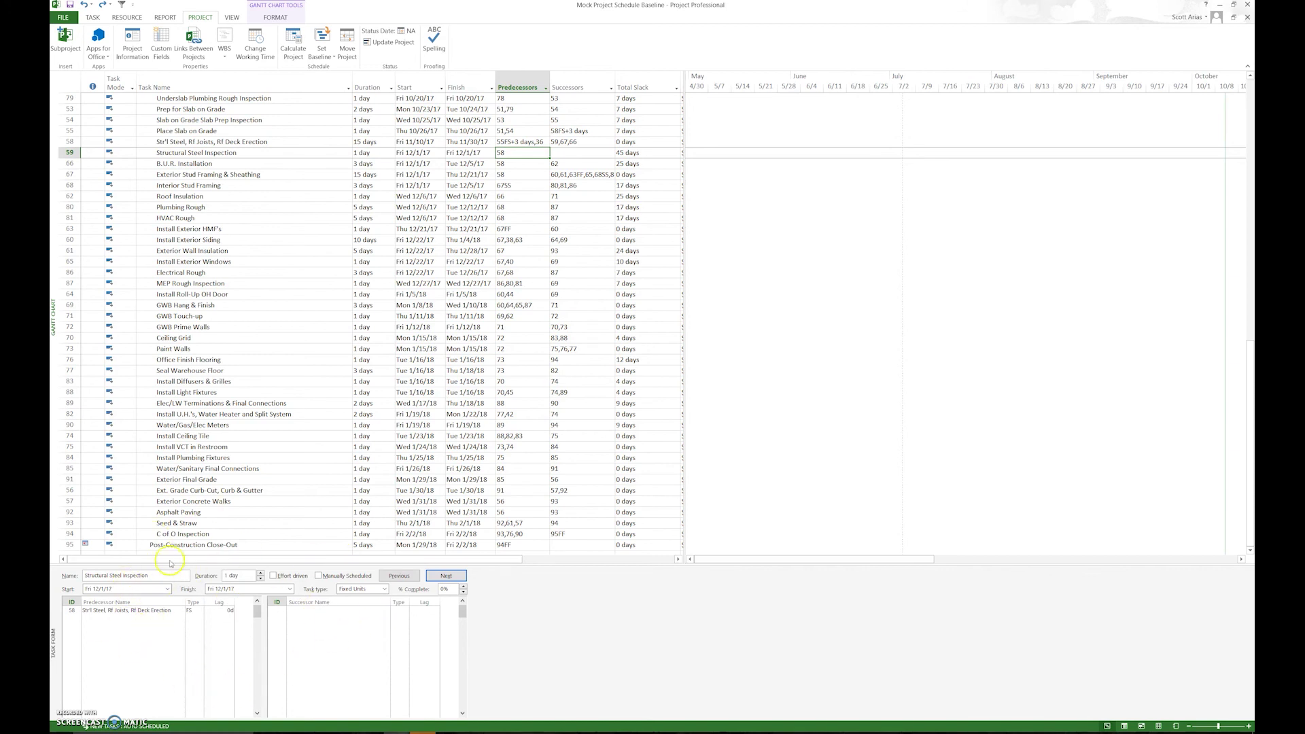
left_click(174, 620)
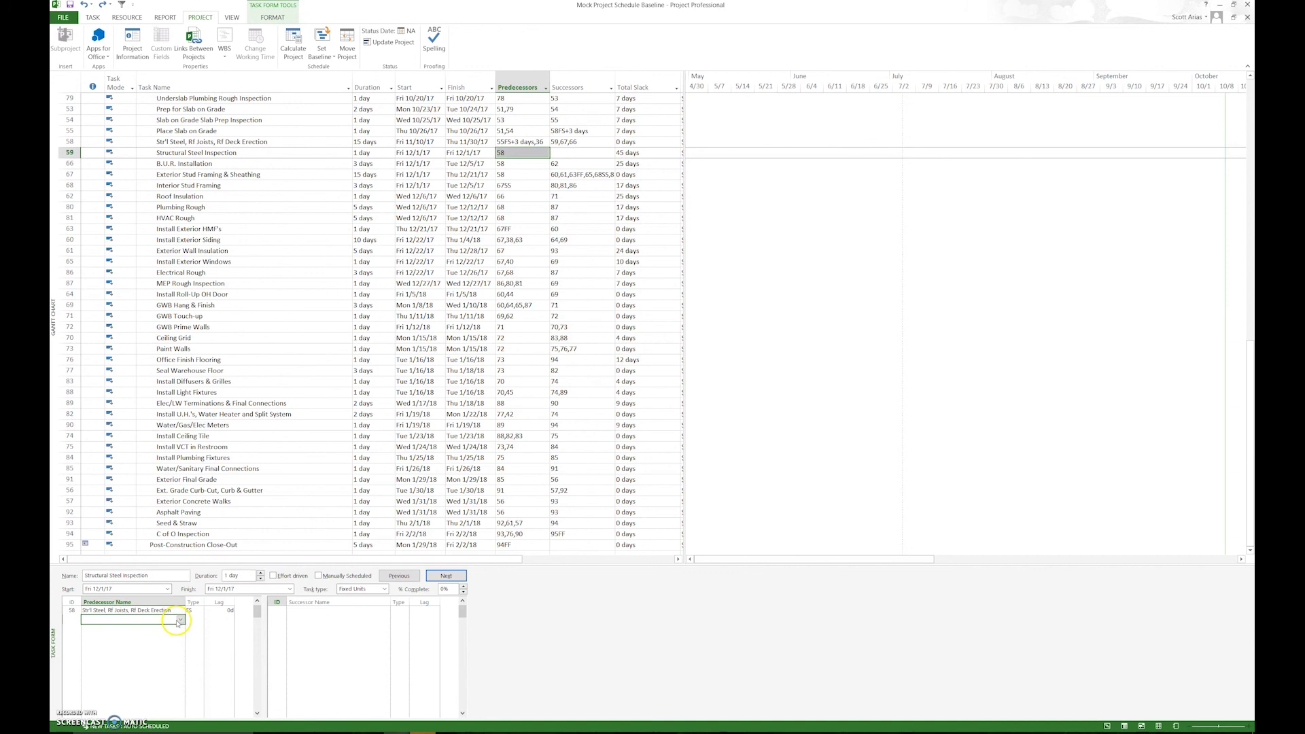
left_click(181, 620)
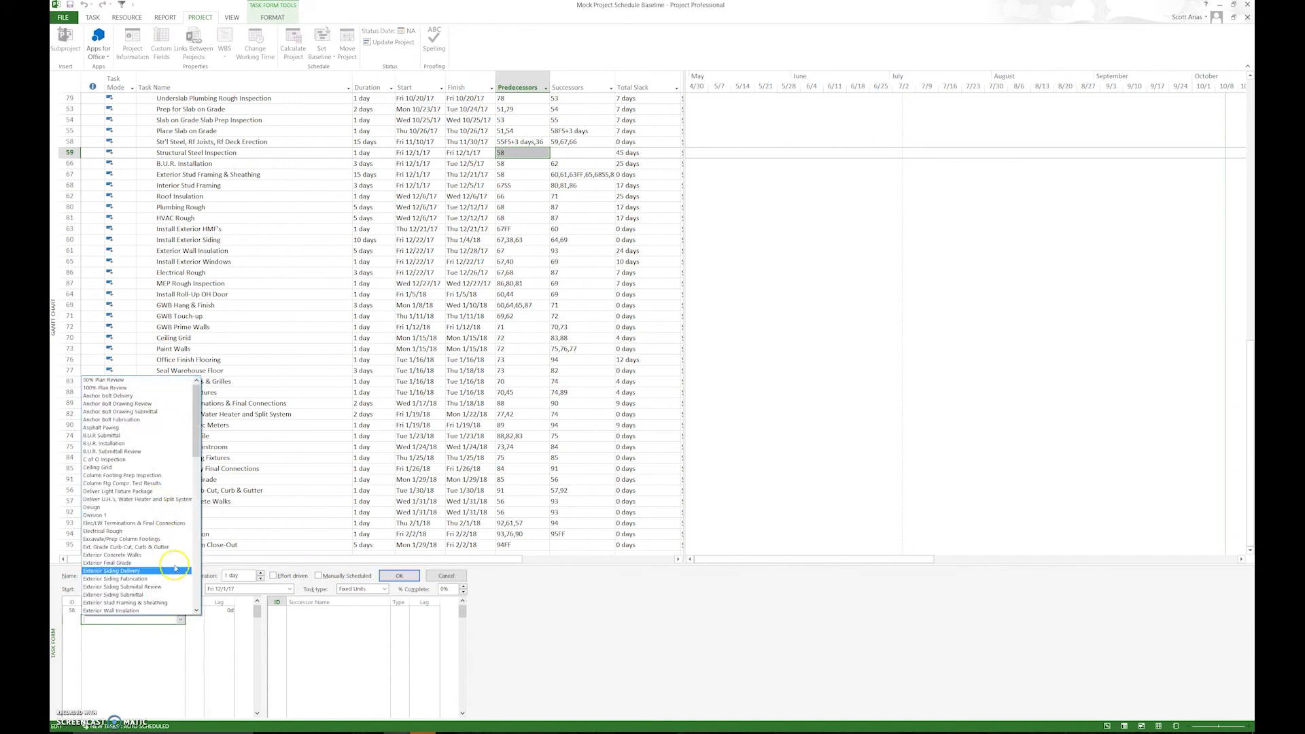
left_click(176, 649)
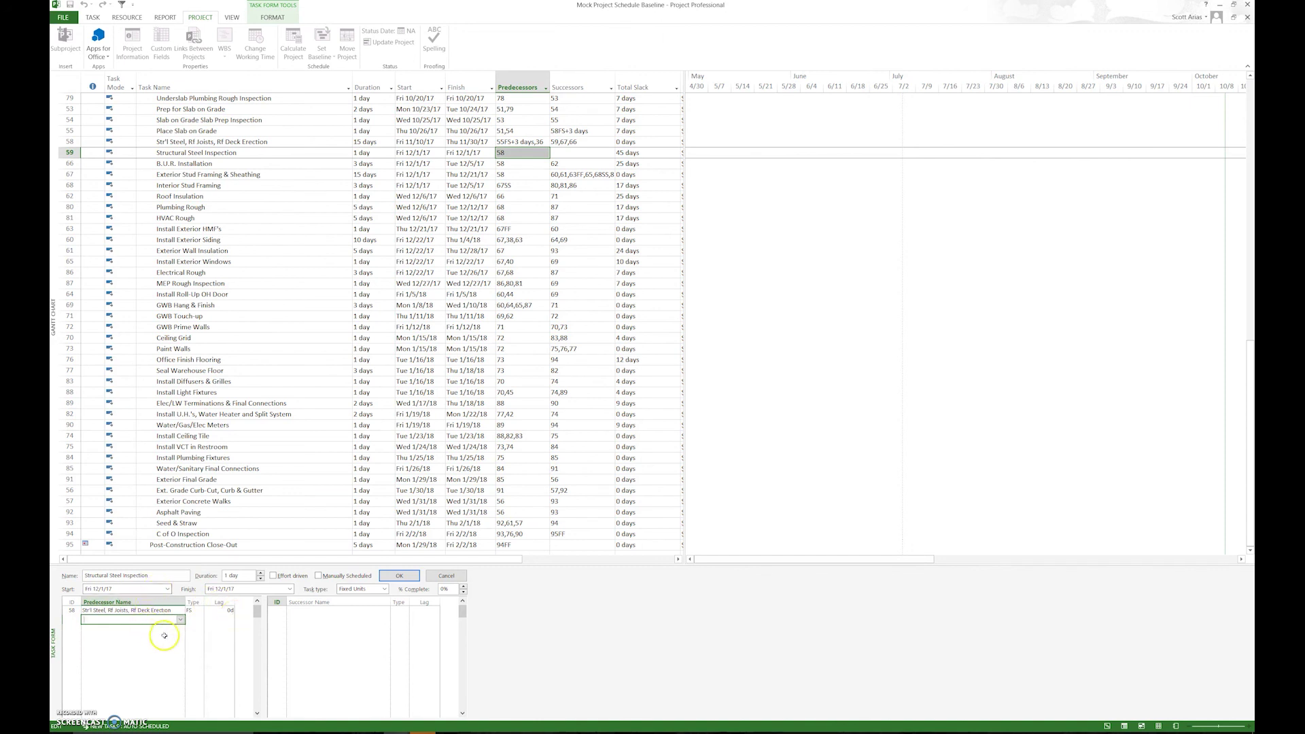
left_click(181, 620)
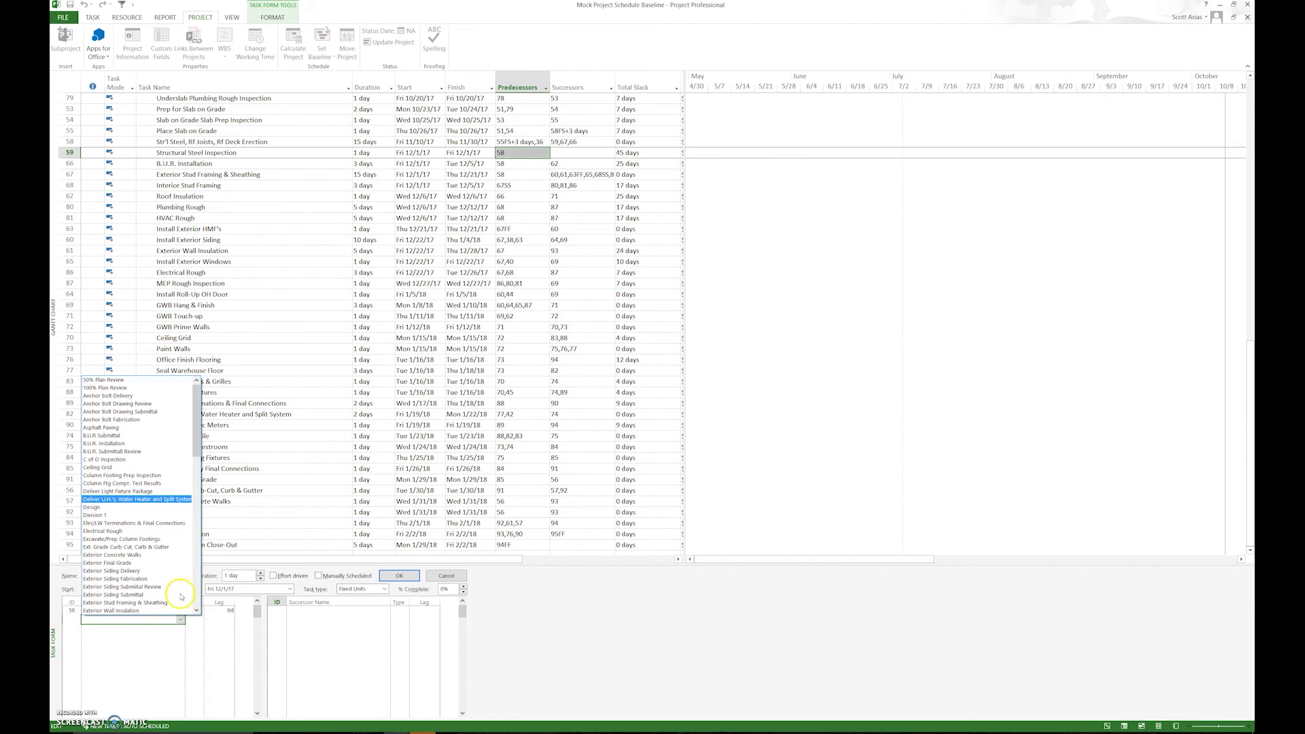
left_click_drag(195, 446, 198, 491)
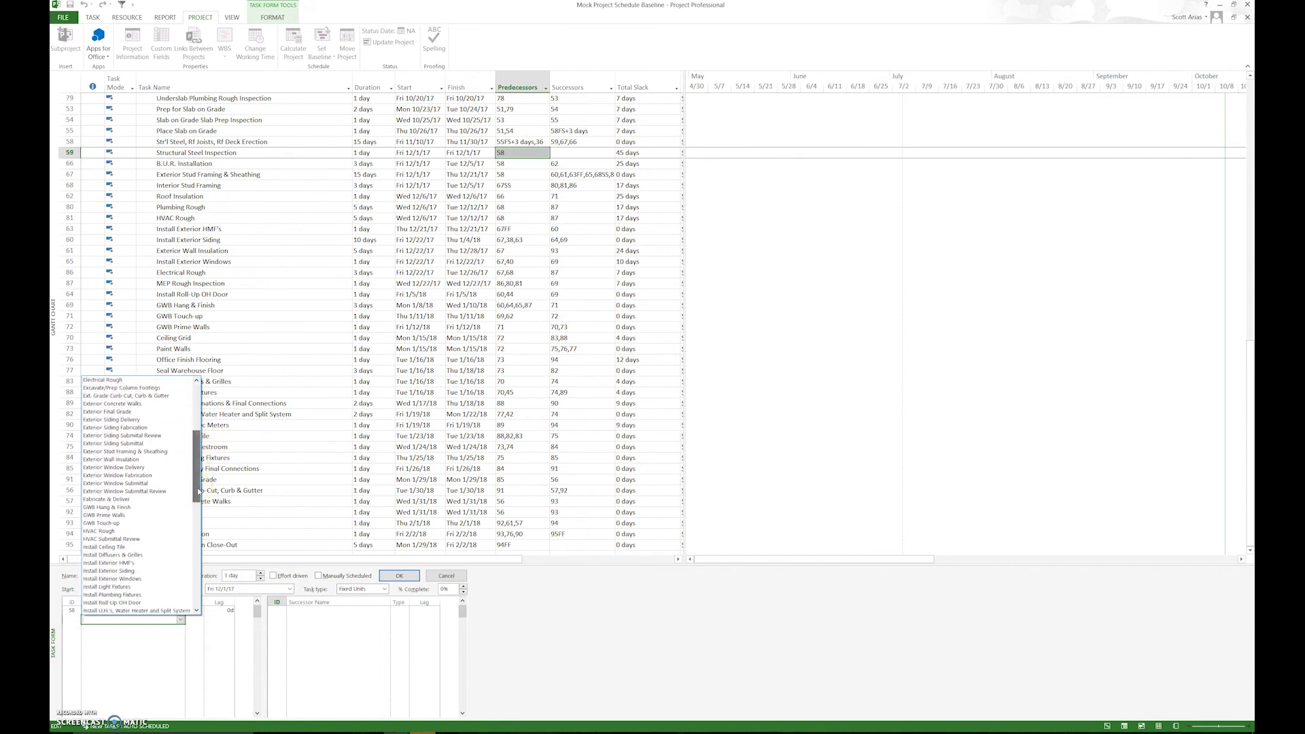
left_click(165, 658)
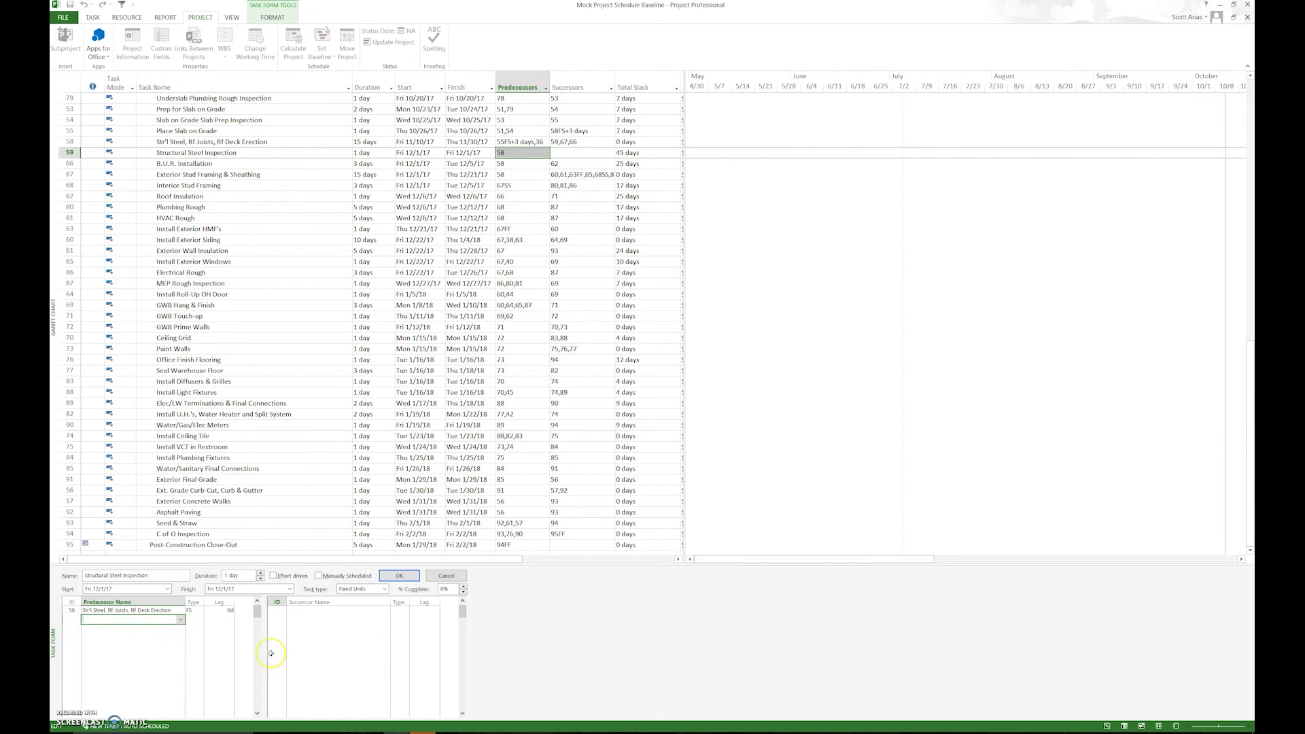